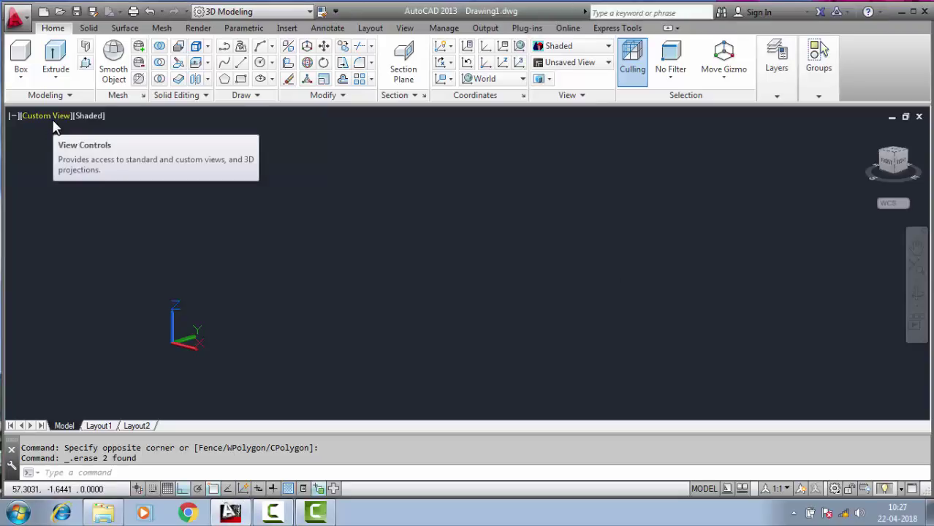
# Step: Switch to the Top view and pan across the drawing area
pyautogui.click(53, 122)
pyautogui.click(83, 154)
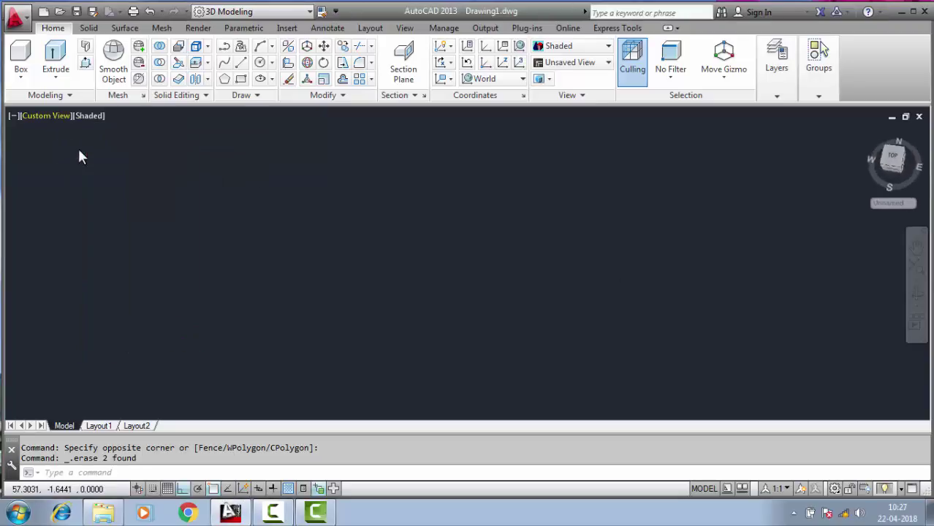
pyautogui.moveTo(500, 345)
pyautogui.mouseDown(button='middle')
pyautogui.moveTo(347, 263)
pyautogui.moveTo(61, 332)
pyautogui.mouseUp(button='middle')
# Step: Draw a rectangle by picking two opposite corners
pyautogui.click(241, 78)
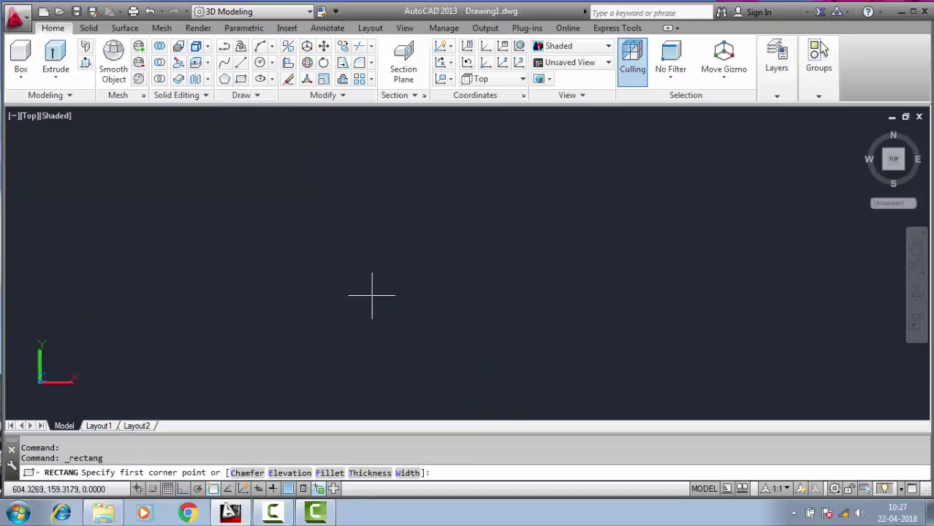
pyautogui.click(255, 195)
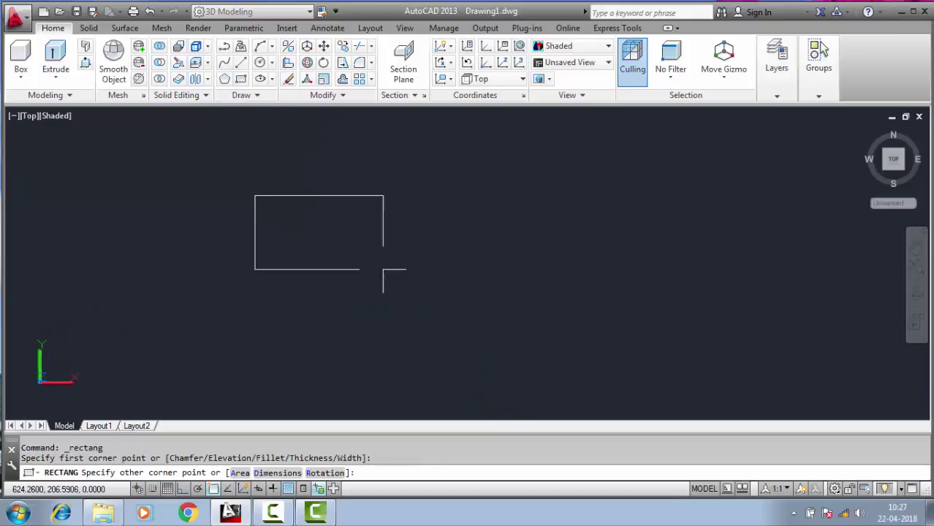
pyautogui.click(539, 338)
# Step: Orbit the view so the rectangle is seen at a tilted 3D angle
pyautogui.click(916, 292)
pyautogui.moveTo(559, 346); pyautogui.dragTo(556, 260)
pyautogui.press('Escape')
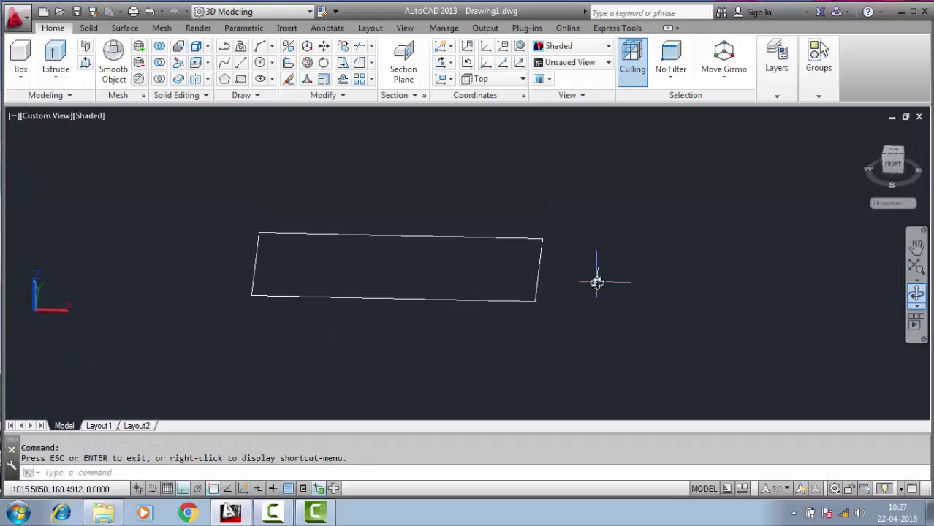
# Step: Extrude the rectangle into a box, picking its height on screen
pyautogui.click(58, 52)
pyautogui.click(287, 234)
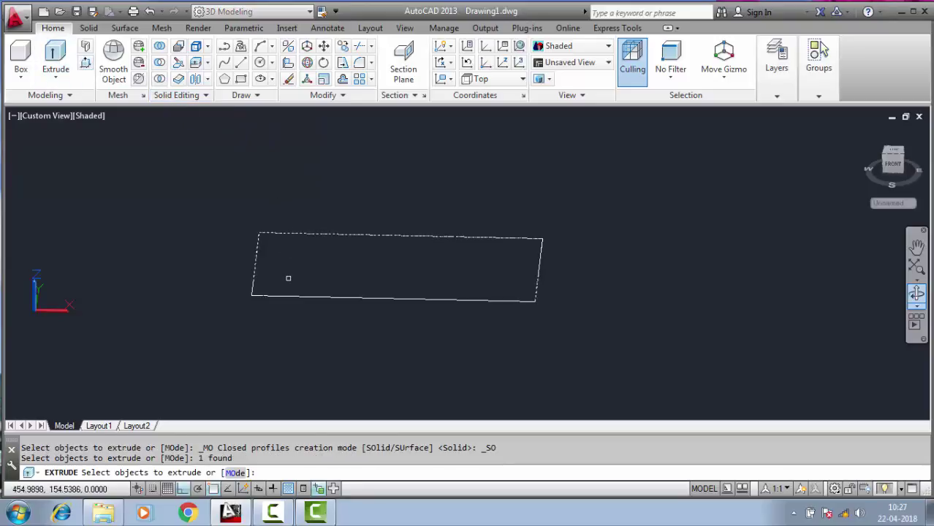
pyautogui.press('Return')
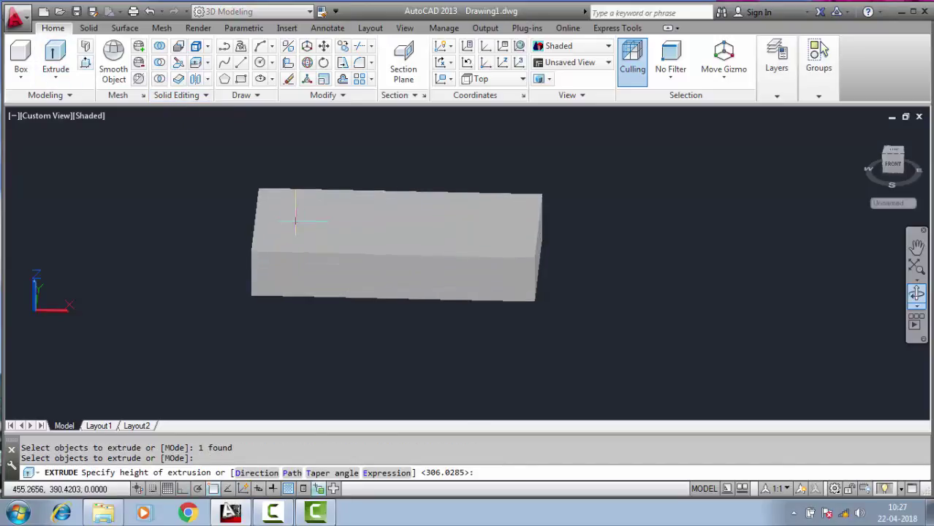
pyautogui.click(295, 172)
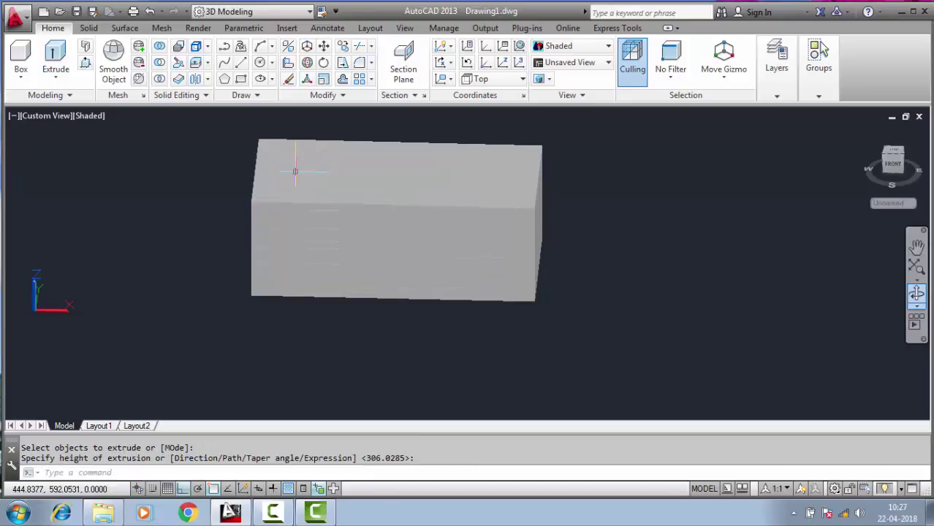
# Step: Display the box in the Wireframe visual style and orbit around it
pyautogui.click(97, 118)
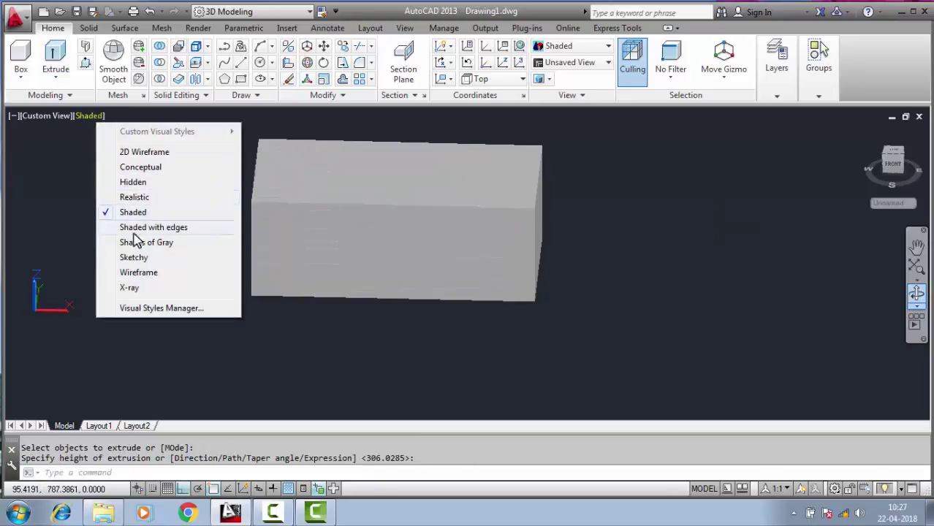
pyautogui.click(134, 273)
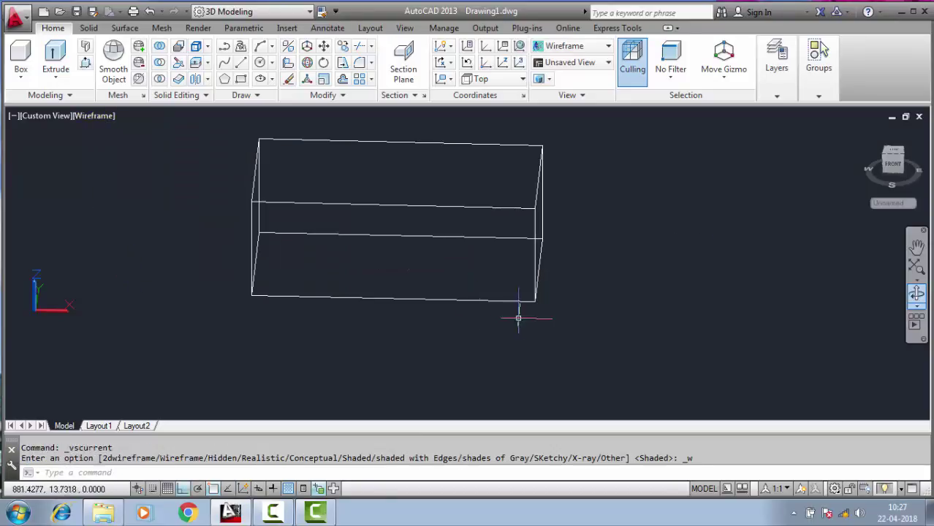
pyautogui.moveTo(400, 317)
pyautogui.mouseDown()
pyautogui.moveTo(453, 306)
pyautogui.moveTo(445, 313)
pyautogui.mouseUp()
pyautogui.press('Escape')
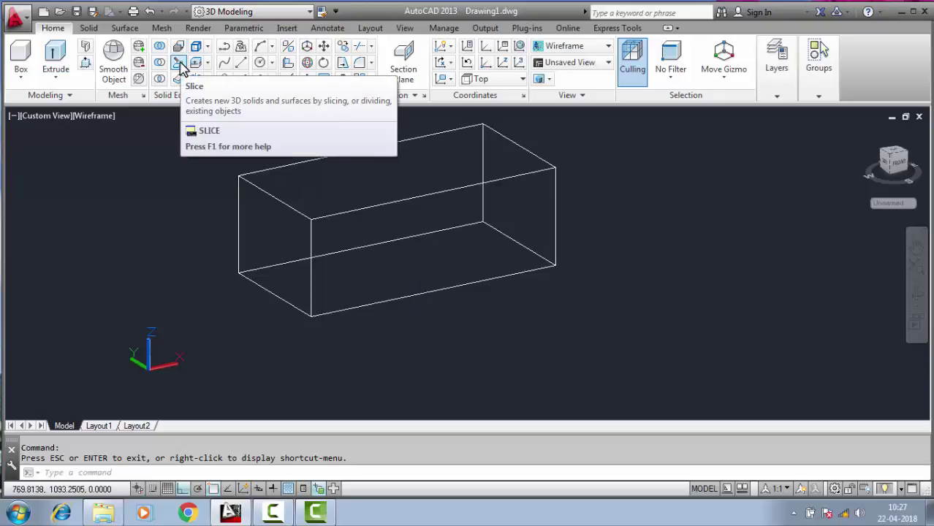
# Step: Slice the box with a YZ plane through its middle, keeping both halves
pyautogui.click(181, 64)
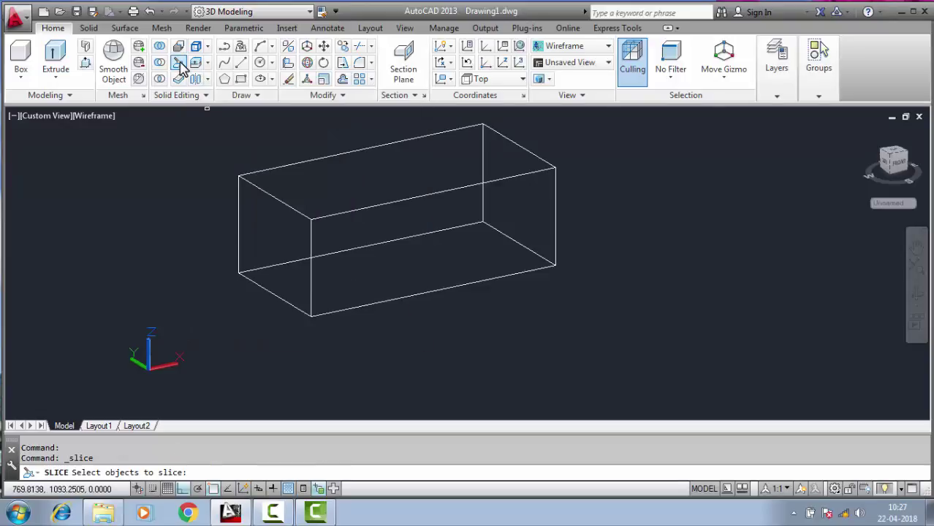
pyautogui.click(422, 194)
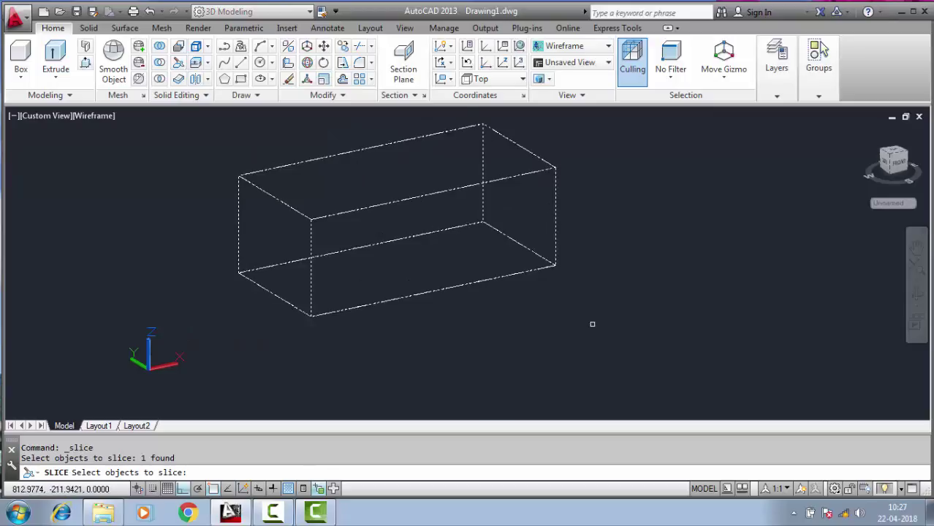
pyautogui.press('Return')
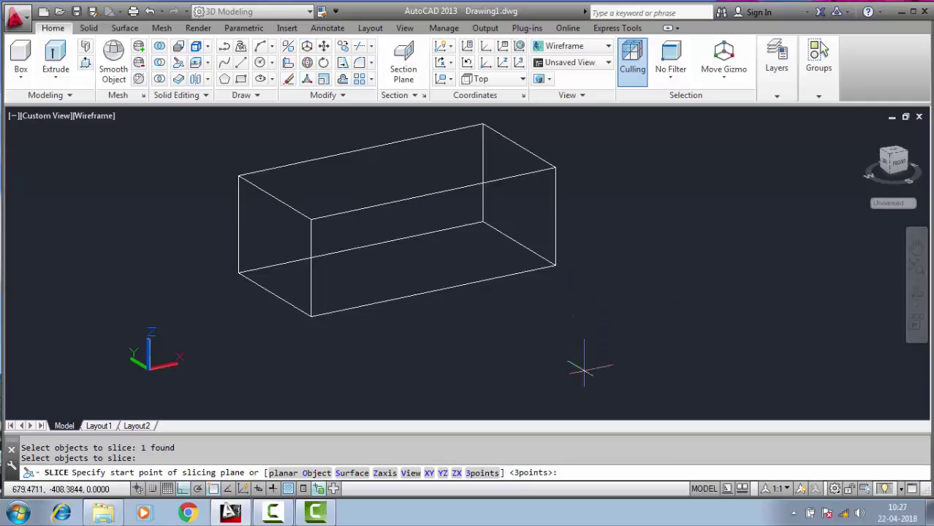
pyautogui.click(442, 474)
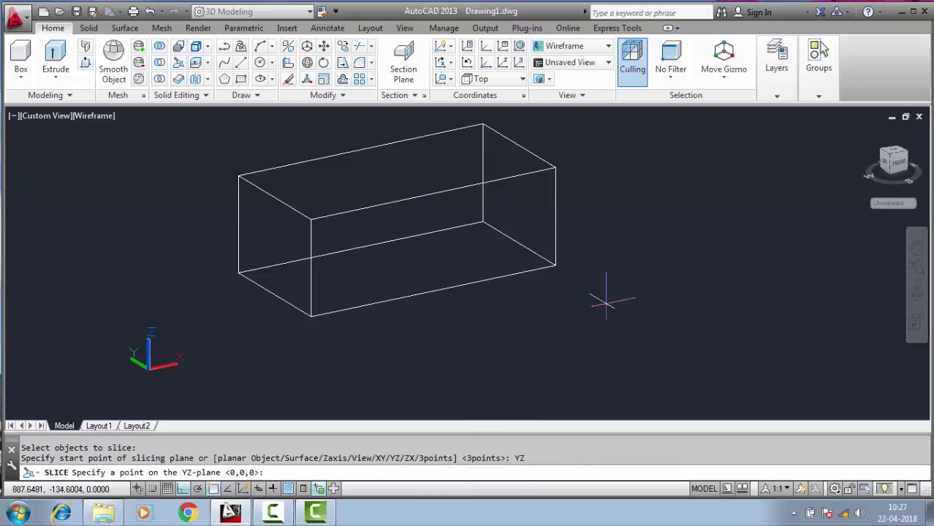
pyautogui.click(360, 150)
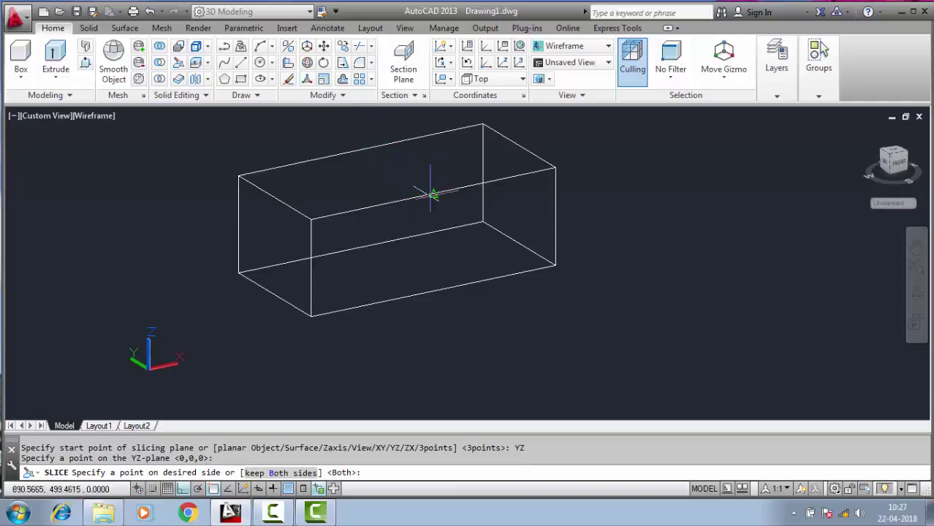
pyautogui.click(434, 201)
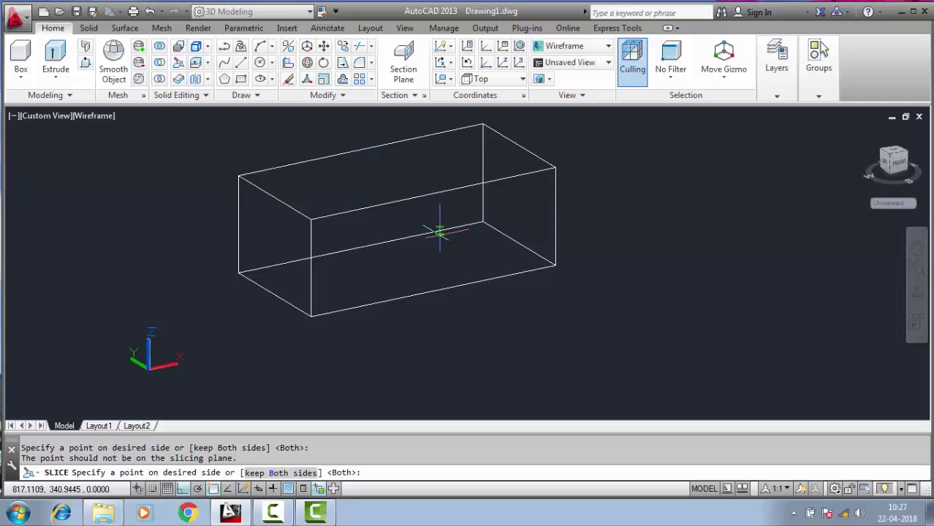
pyautogui.press('Return')
pyautogui.scroll(-2, 476, 243)
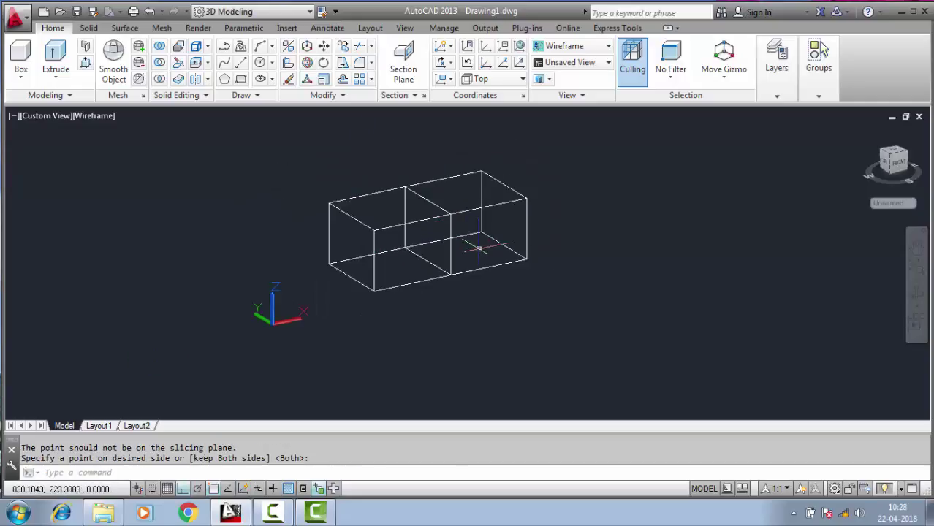
# Step: Shade the halves and move the left half further to the left
pyautogui.click(94, 117)
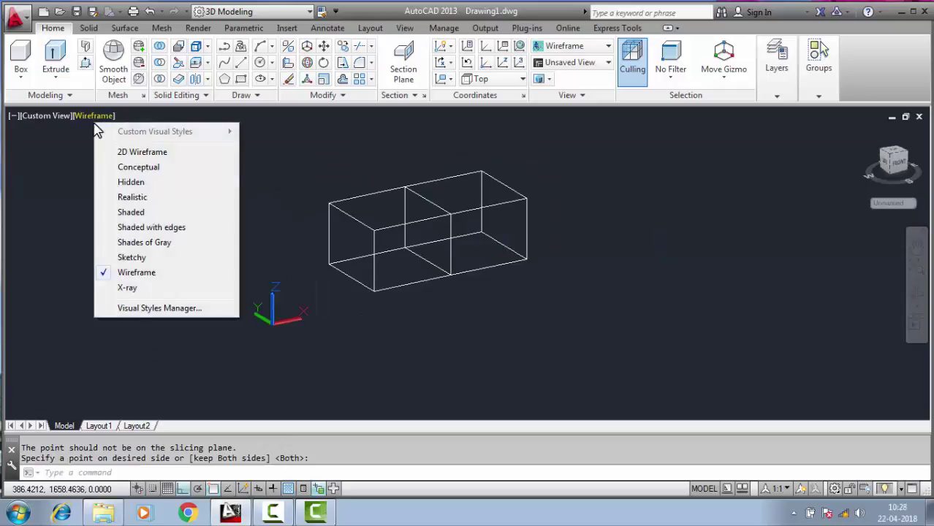
pyautogui.click(131, 213)
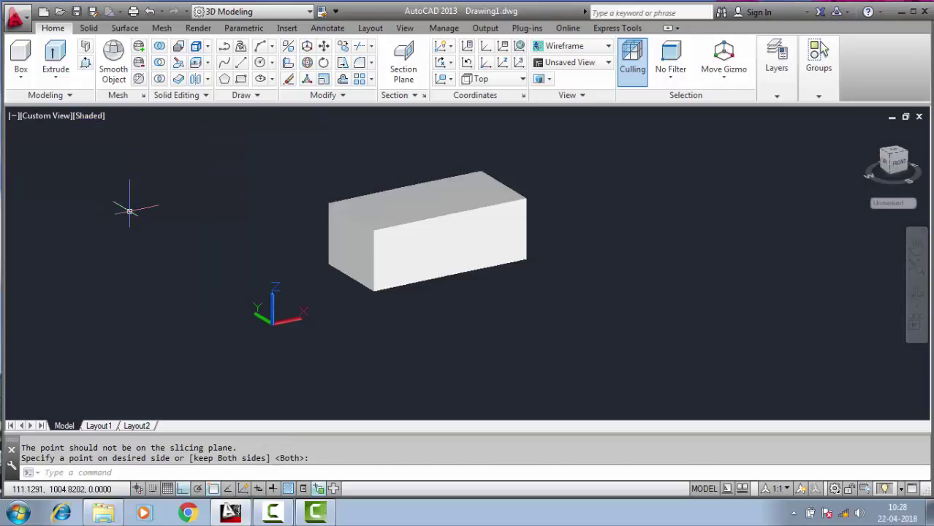
pyautogui.click(323, 45)
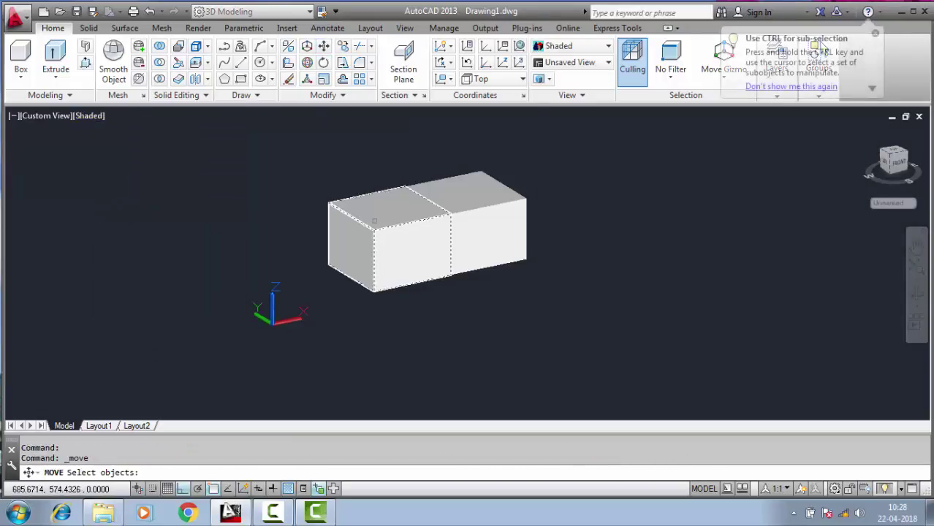
pyautogui.click(431, 292)
pyautogui.press('Return')
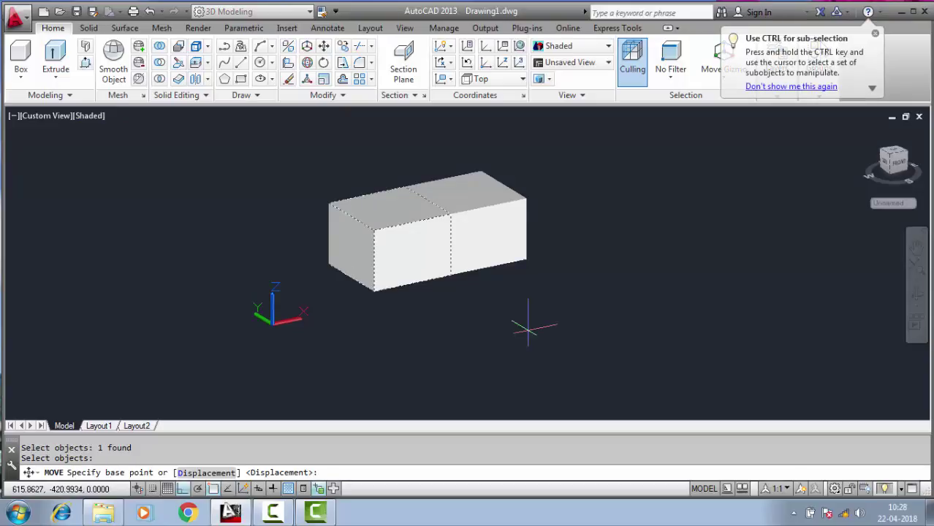
pyautogui.click(443, 336)
pyautogui.click(386, 340)
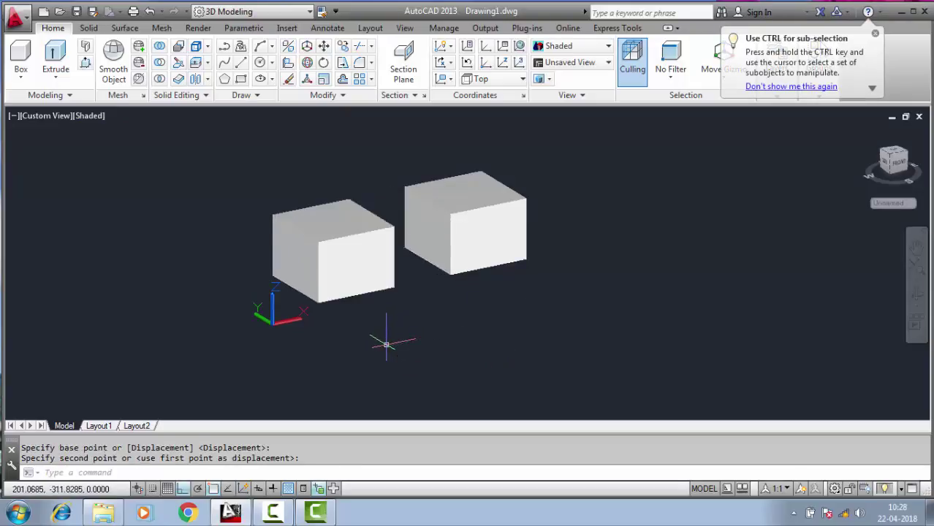
# Step: Orbit around the separated halves and return them to Wireframe display
pyautogui.click(914, 292)
pyautogui.moveTo(598, 323)
pyautogui.mouseDown()
pyautogui.moveTo(516, 359)
pyautogui.moveTo(496, 285)
pyautogui.moveTo(506, 322)
pyautogui.moveTo(448, 325)
pyautogui.moveTo(488, 330)
pyautogui.moveTo(464, 312)
pyautogui.moveTo(467, 324)
pyautogui.mouseUp()
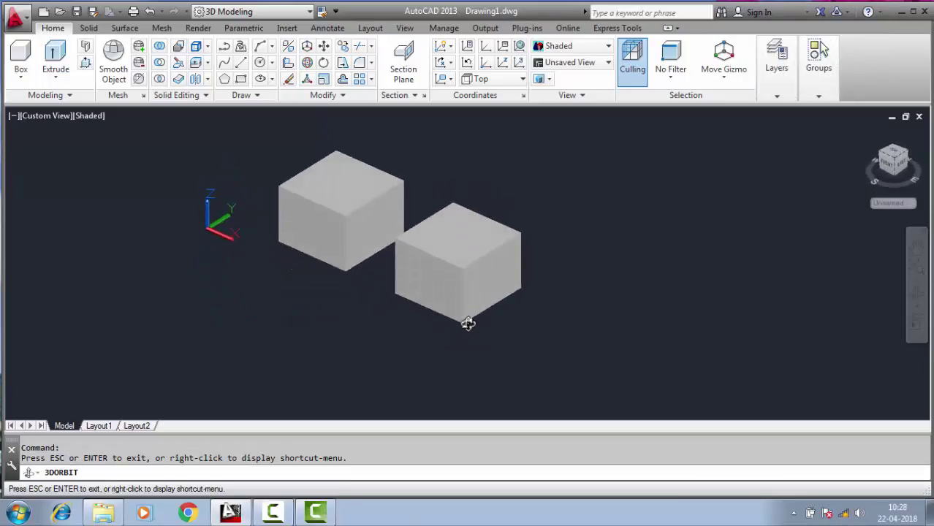
pyautogui.press('Escape')
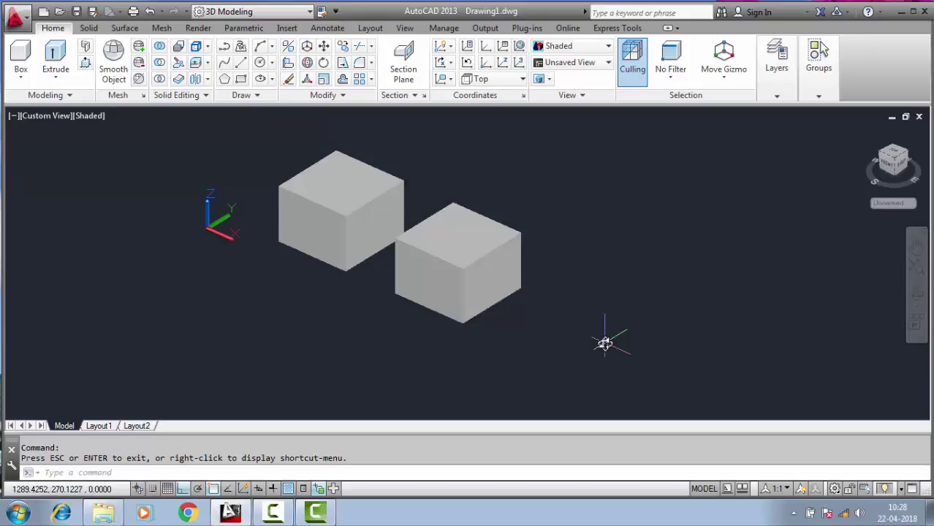
pyautogui.click(101, 117)
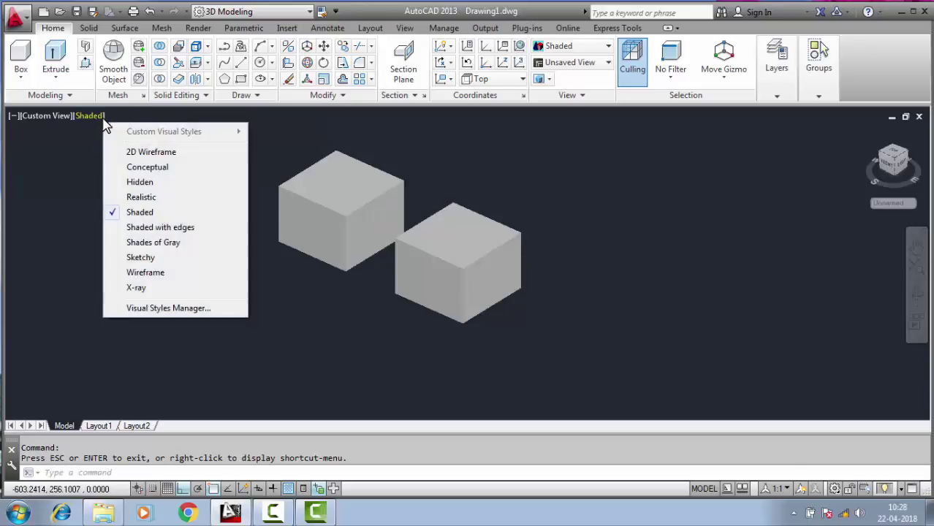
pyautogui.click(138, 272)
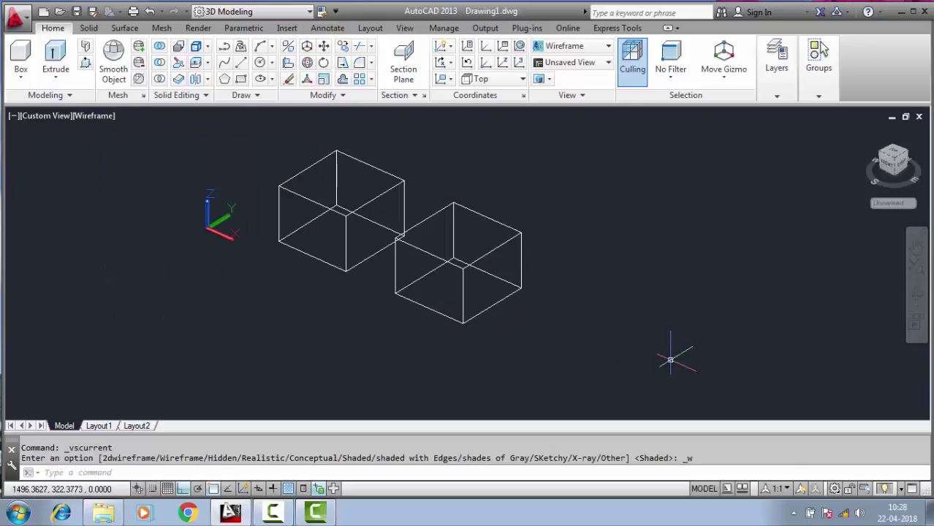
pyautogui.click(915, 292)
pyautogui.moveTo(513, 371)
pyautogui.mouseDown()
pyautogui.moveTo(515, 358)
pyautogui.moveTo(487, 356)
pyautogui.moveTo(506, 362)
pyautogui.mouseUp()
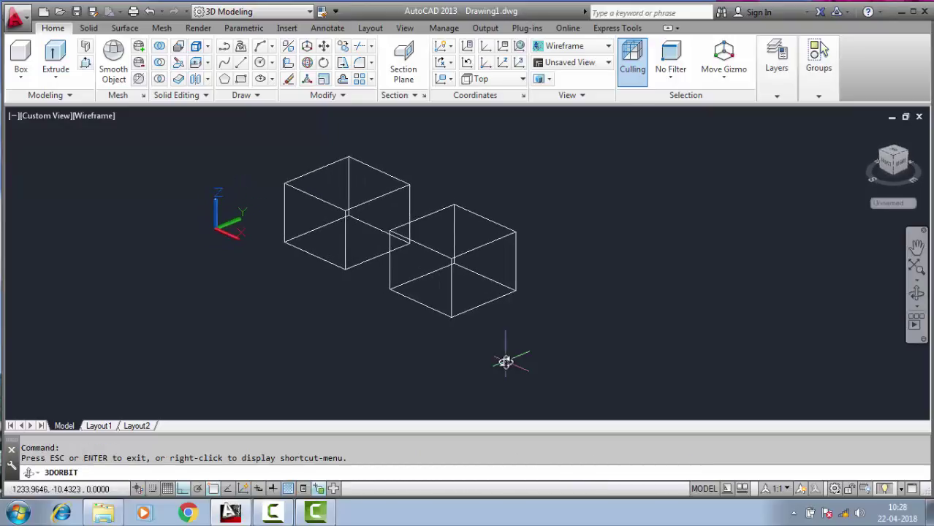
# Step: Slice the right-hand half along a ZX plane, keeping both resulting pieces
pyautogui.click(179, 62)
pyautogui.click(423, 217)
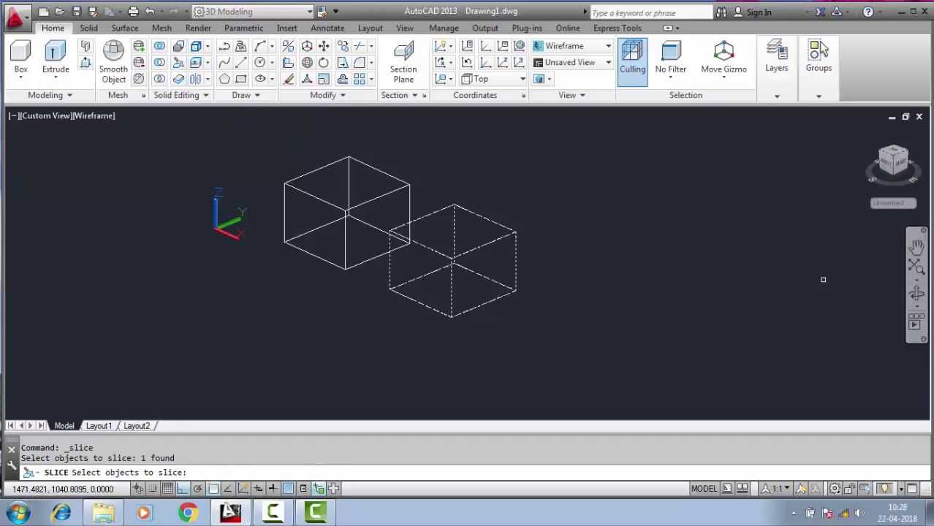
pyautogui.press('Return')
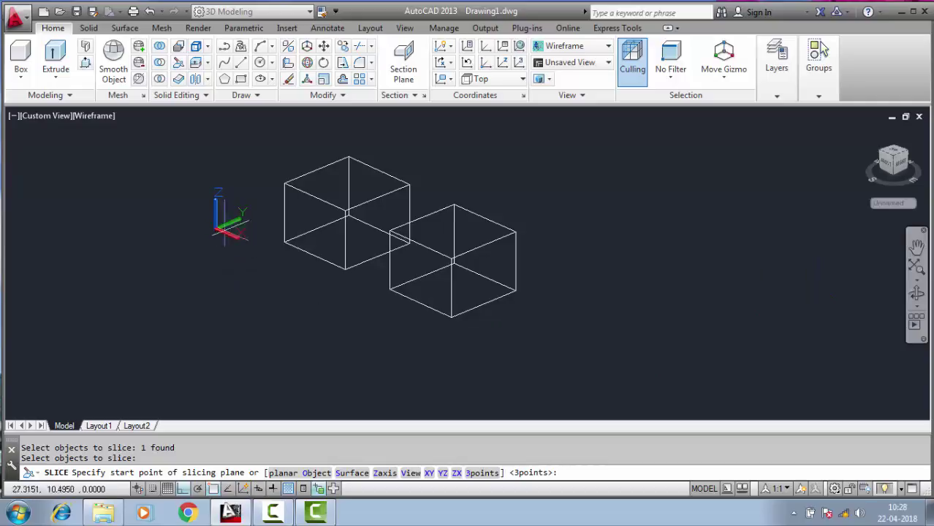
pyautogui.click(456, 473)
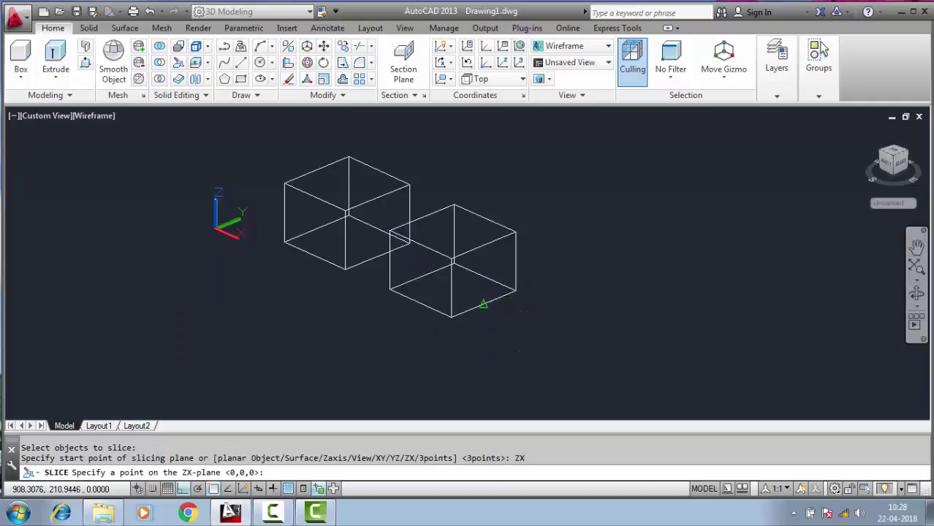
pyautogui.click(487, 300)
pyautogui.click(483, 246)
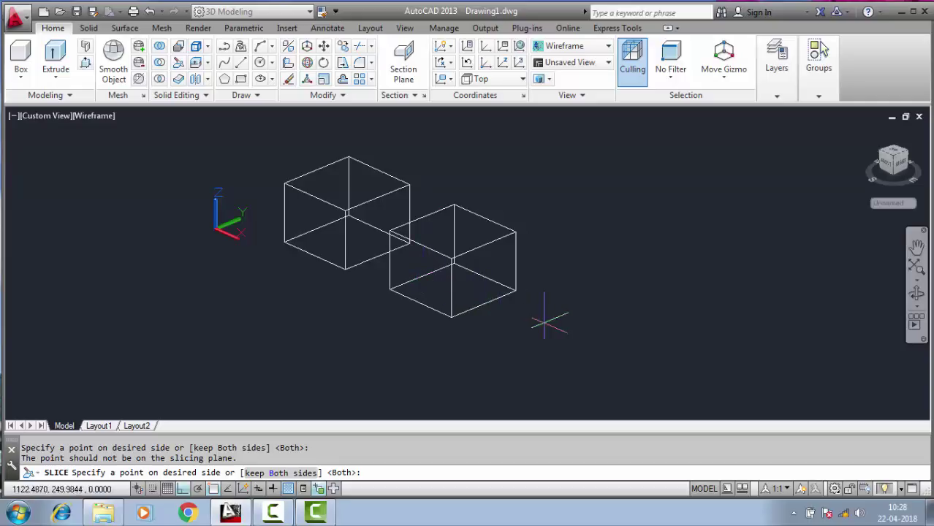
pyautogui.press('Return')
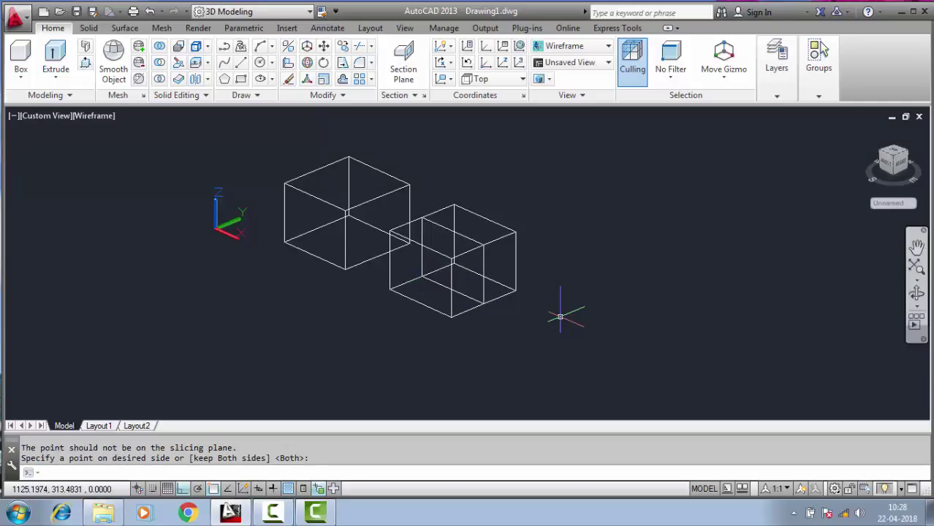
# Step: Move one sliced cube half away from its partner
pyautogui.click(324, 46)
pyautogui.click(482, 219)
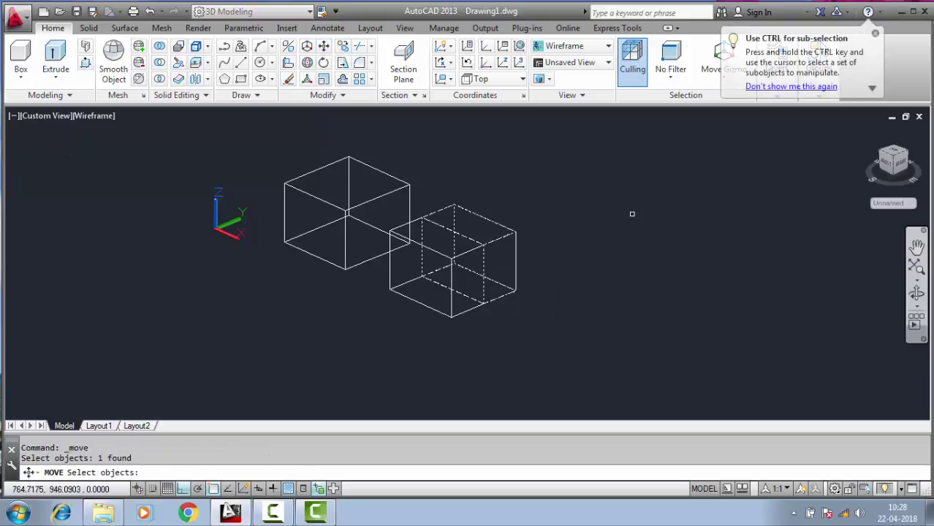
pyautogui.press('Return')
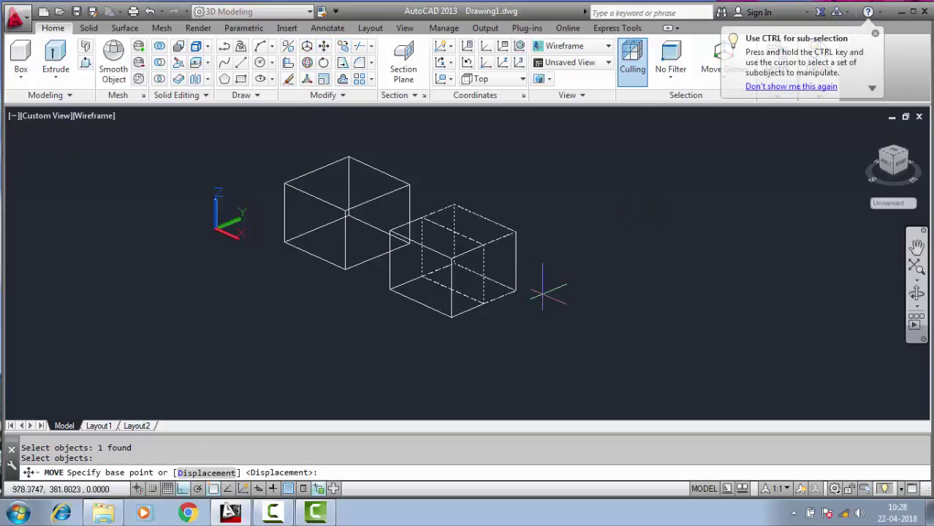
pyautogui.click(594, 300)
pyautogui.click(641, 274)
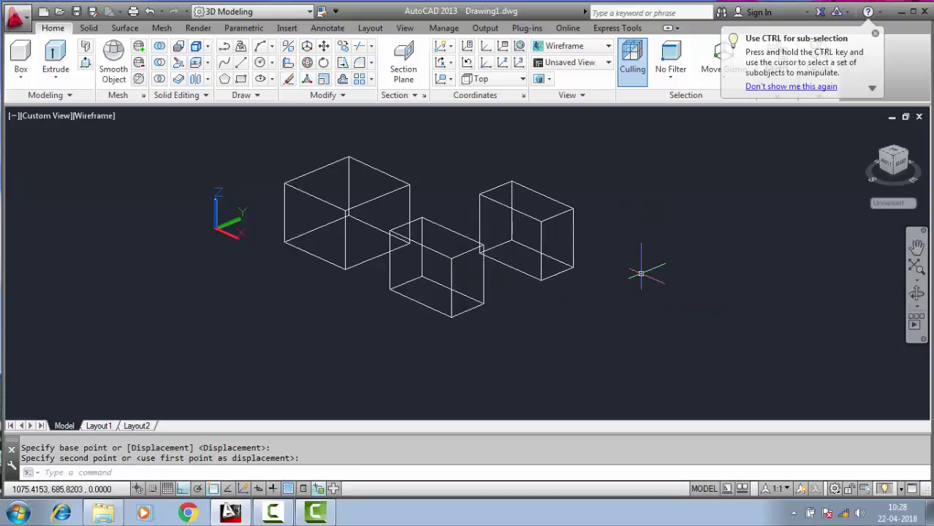
# Step: Render the boxes Shaded, orbit to a front-like angle, and window-select all three
pyautogui.click(916, 293)
pyautogui.moveTo(722, 273)
pyautogui.mouseDown()
pyautogui.moveTo(673, 295)
pyautogui.moveTo(703, 286)
pyautogui.mouseUp()
pyautogui.press('Escape')
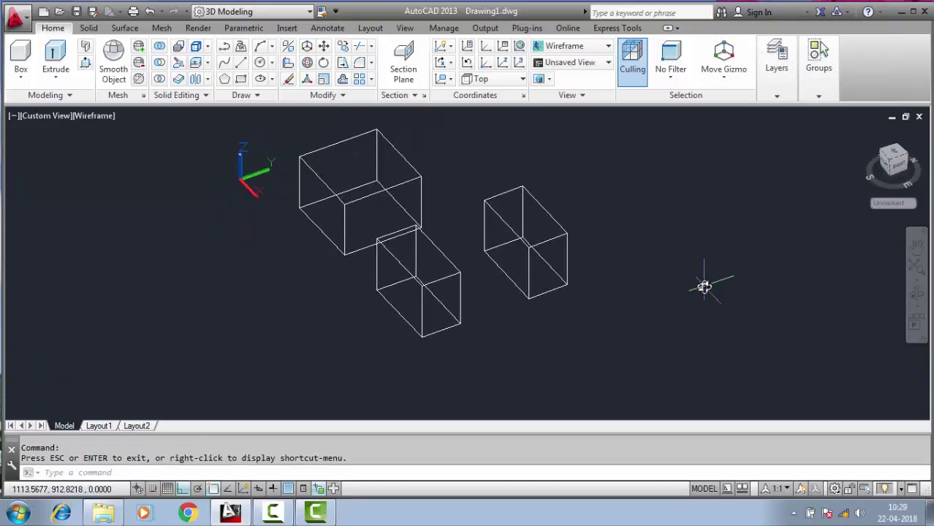
pyautogui.click(94, 117)
pyautogui.click(132, 212)
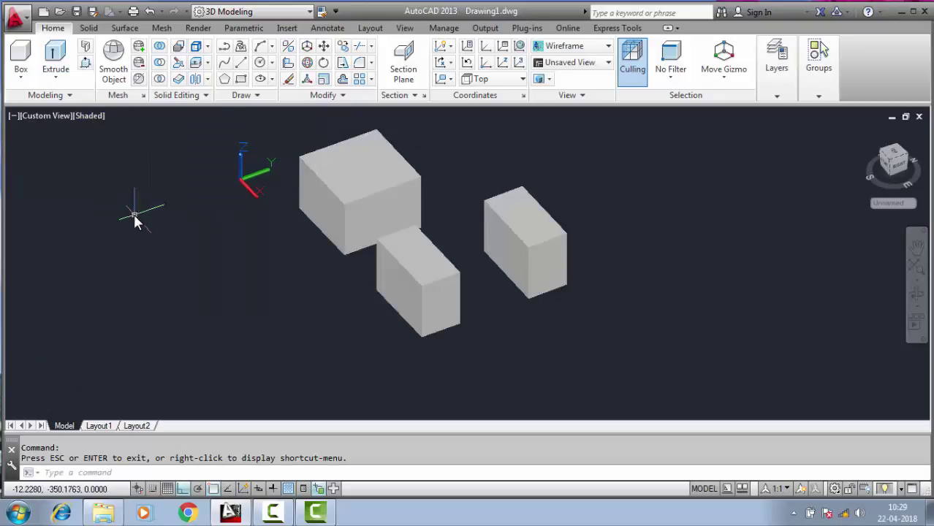
pyautogui.click(916, 292)
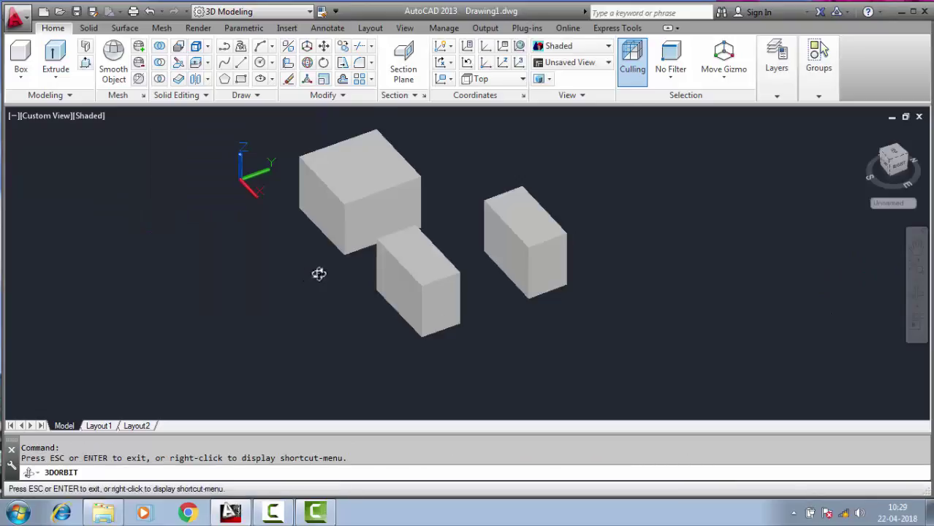
pyautogui.moveTo(319, 273); pyautogui.dragTo(404, 291)
pyautogui.moveTo(519, 303)
pyautogui.mouseDown()
pyautogui.moveTo(521, 236)
pyautogui.moveTo(617, 298)
pyautogui.moveTo(659, 271)
pyautogui.moveTo(511, 294)
pyautogui.moveTo(506, 250)
pyautogui.moveTo(547, 297)
pyautogui.mouseUp()
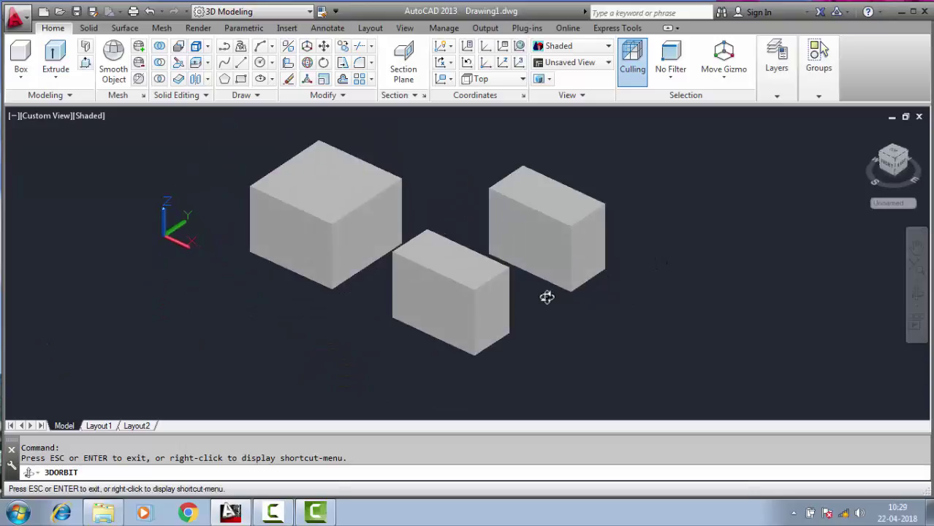
pyautogui.press('Escape')
pyautogui.click(626, 143)
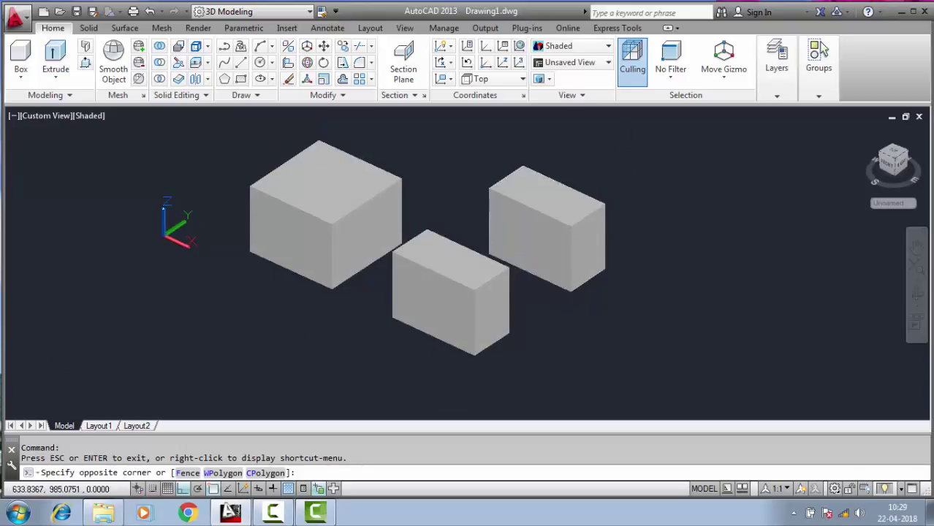
pyautogui.click(361, 351)
# Step: Erase the three selected boxes and return to the Top view
pyautogui.press('Delete')
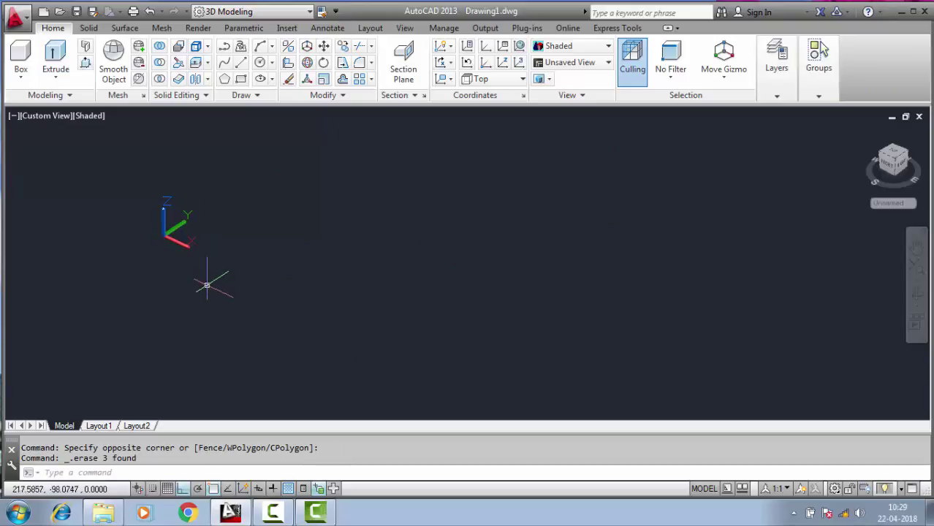
pyautogui.scroll(3, 158, 178)
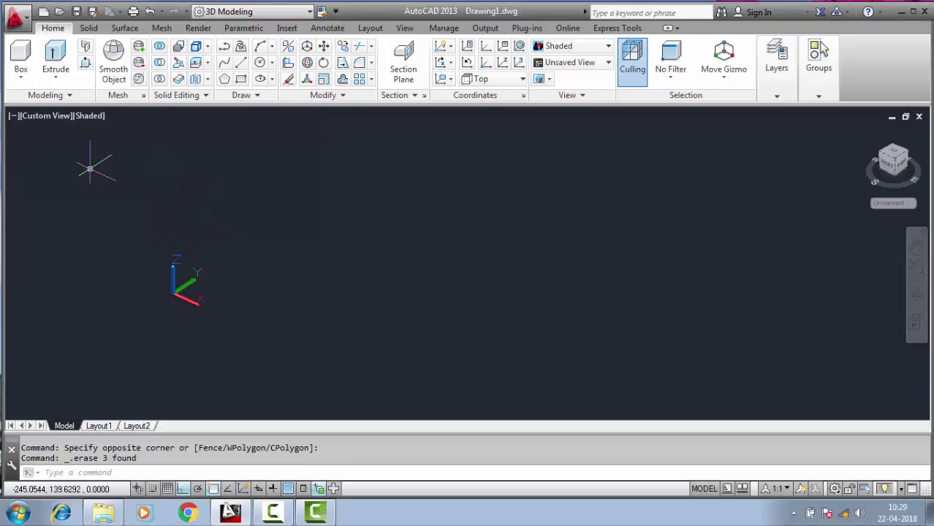
pyautogui.click(45, 122)
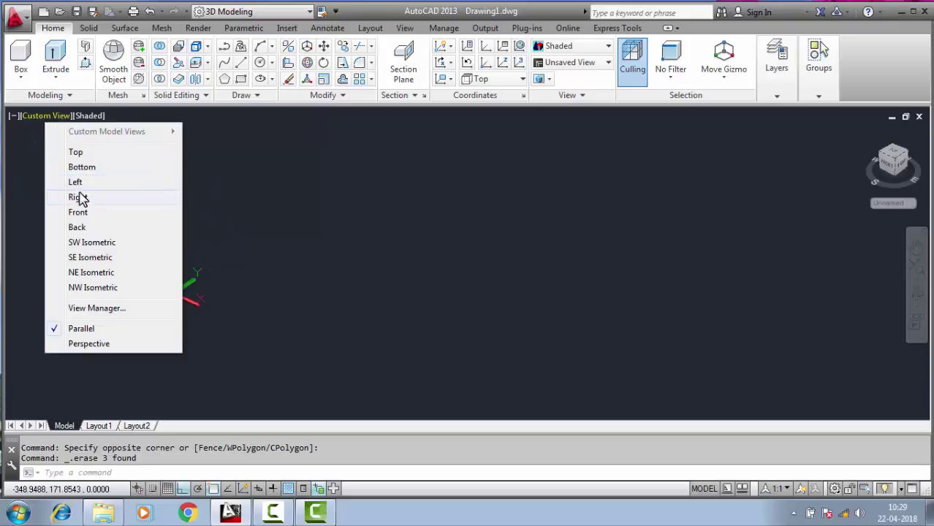
pyautogui.click(84, 155)
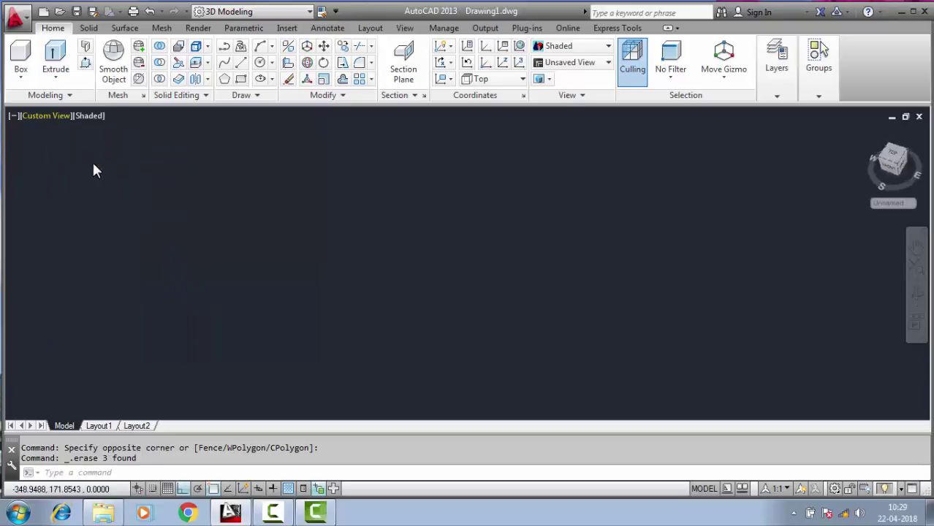
# Step: Pan the empty drawing and draw a new rectangle
pyautogui.moveTo(462, 353)
pyautogui.mouseDown(button='middle')
pyautogui.moveTo(178, 317)
pyautogui.moveTo(122, 331)
pyautogui.mouseUp(button='middle')
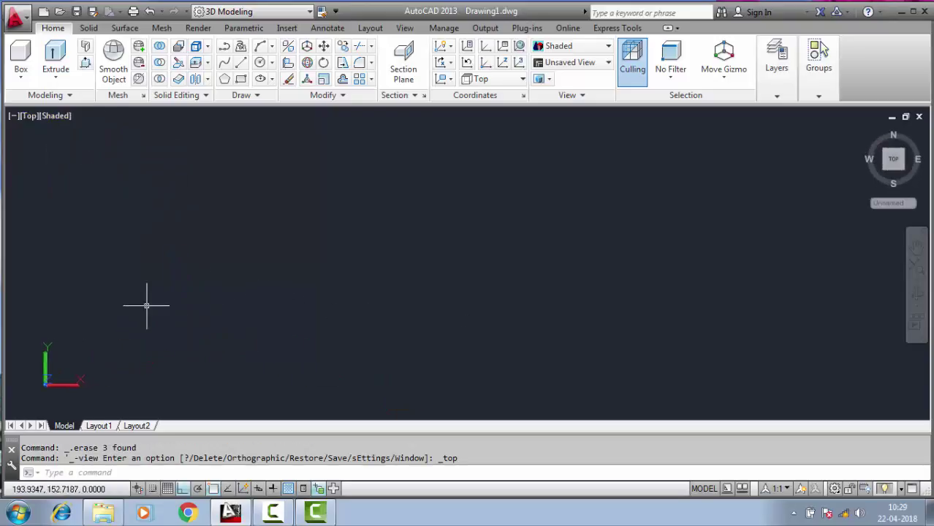
pyautogui.click(241, 79)
pyautogui.click(272, 193)
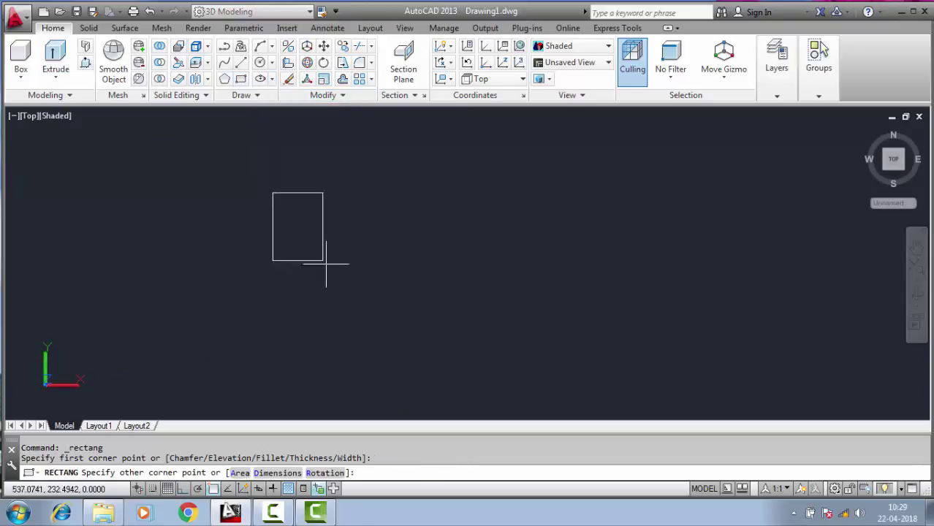
pyautogui.click(478, 346)
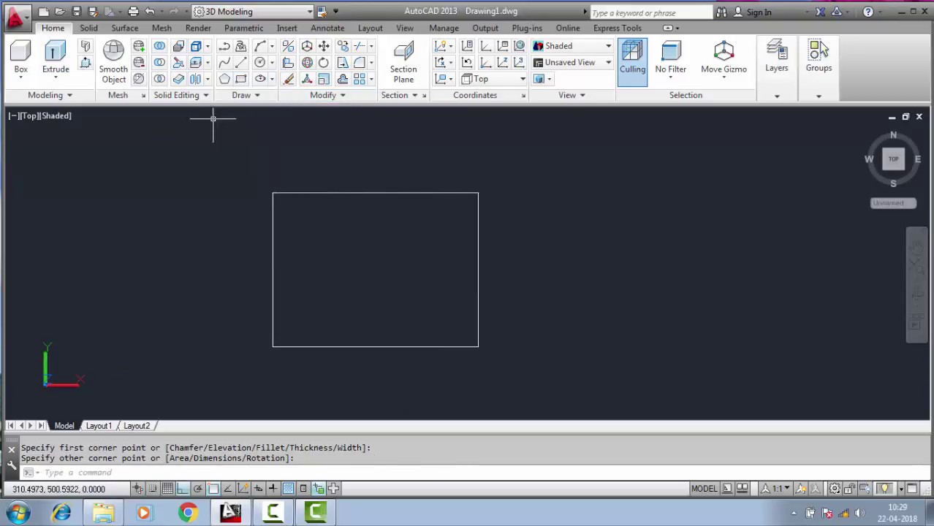
# Step: Draw a circle centred inside the rectangle
pyautogui.click(261, 78)
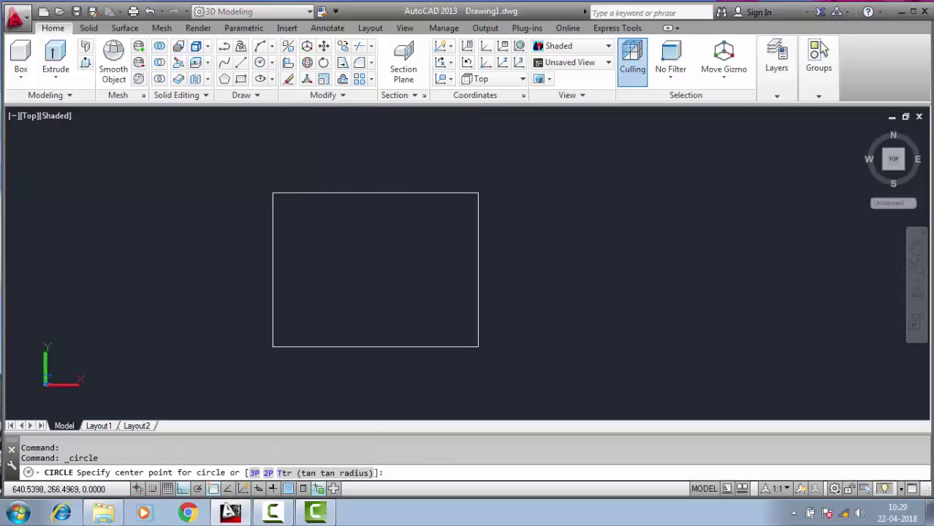
pyautogui.click(375, 259)
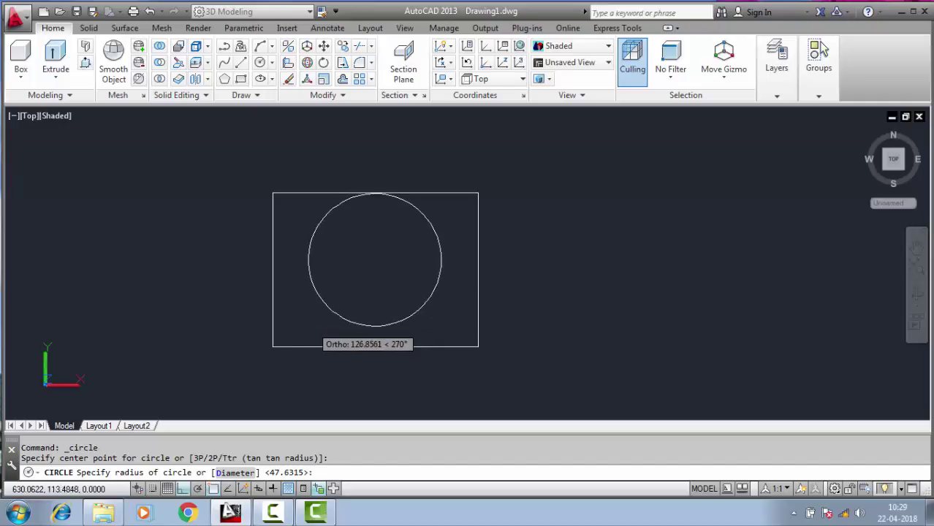
pyautogui.click(307, 329)
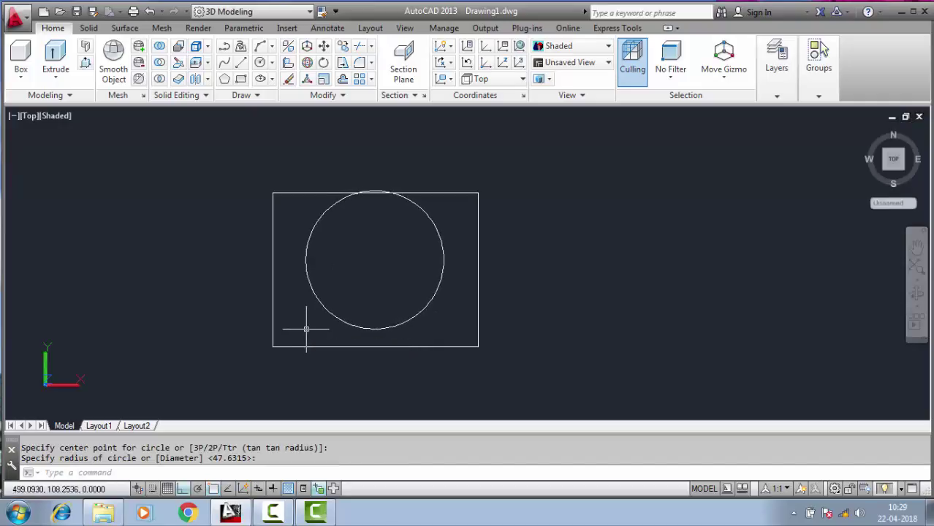
# Step: Move the circle slightly downward within the rectangle
pyautogui.click(323, 46)
pyautogui.click(421, 208)
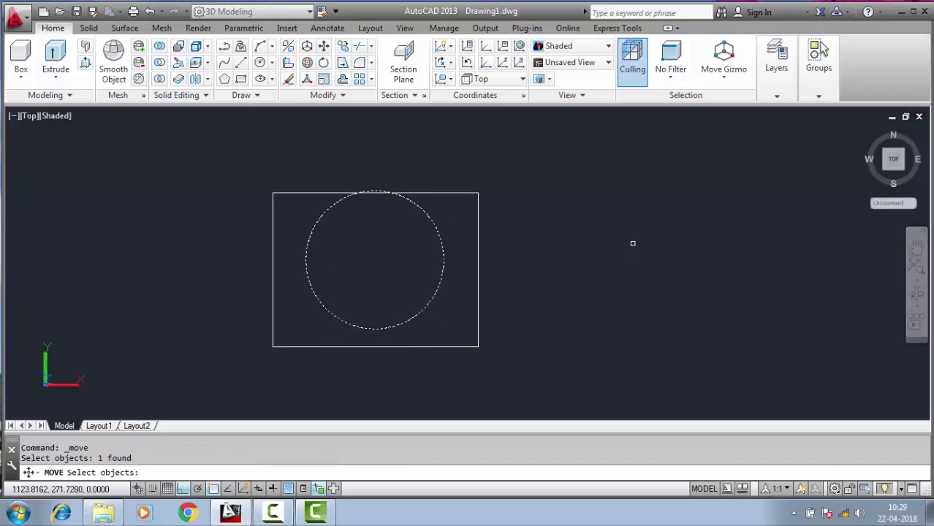
pyautogui.press('Return')
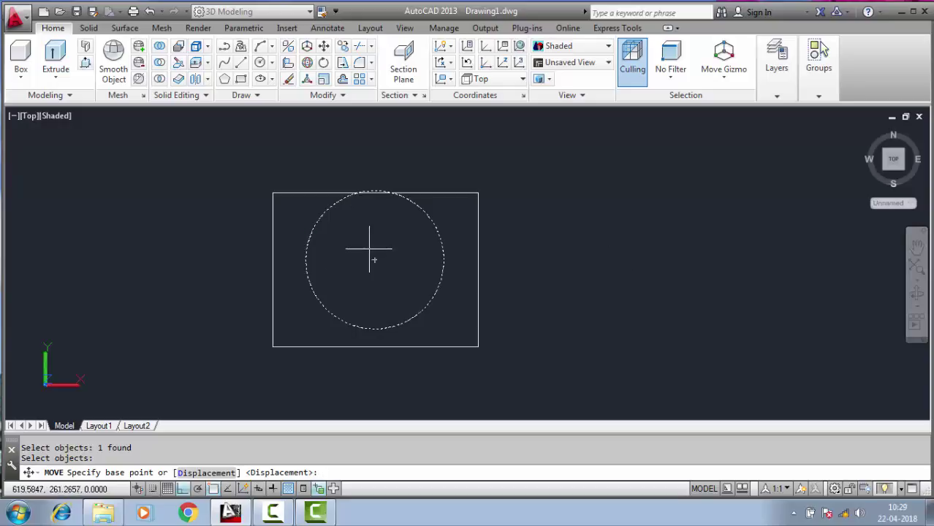
pyautogui.click(375, 261)
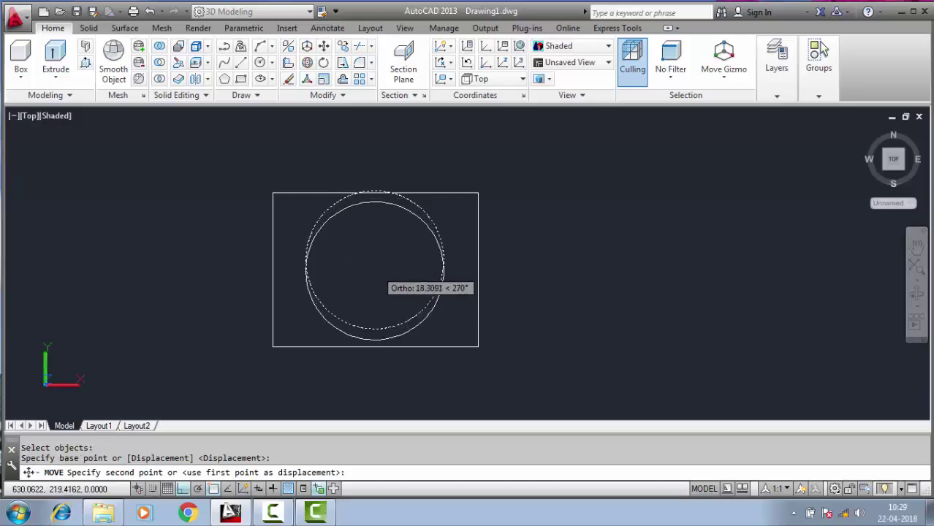
pyautogui.click(376, 266)
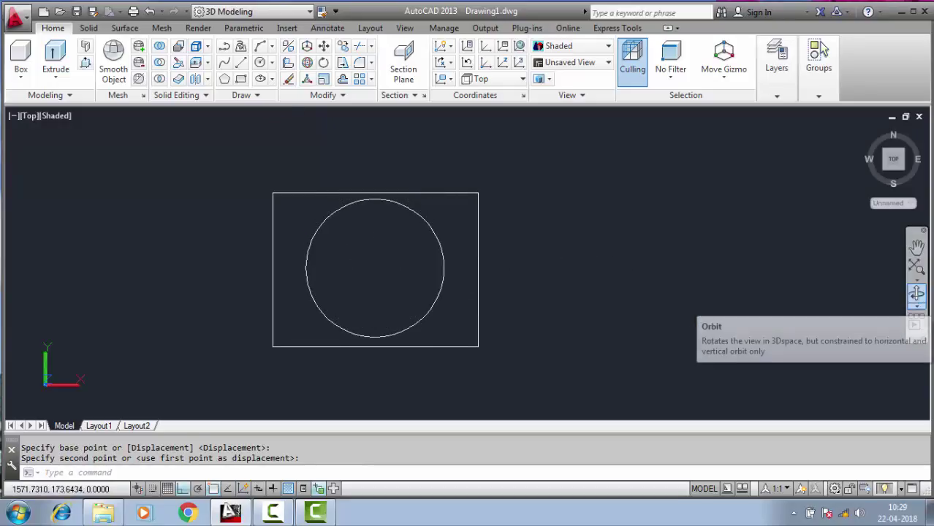
# Step: Tilt the view into 3D and reposition the rectangle and circle on screen
pyautogui.click(917, 292)
pyautogui.moveTo(555, 348)
pyautogui.mouseDown()
pyautogui.moveTo(513, 271)
pyautogui.moveTo(585, 287)
pyautogui.mouseUp()
pyautogui.press('Escape')
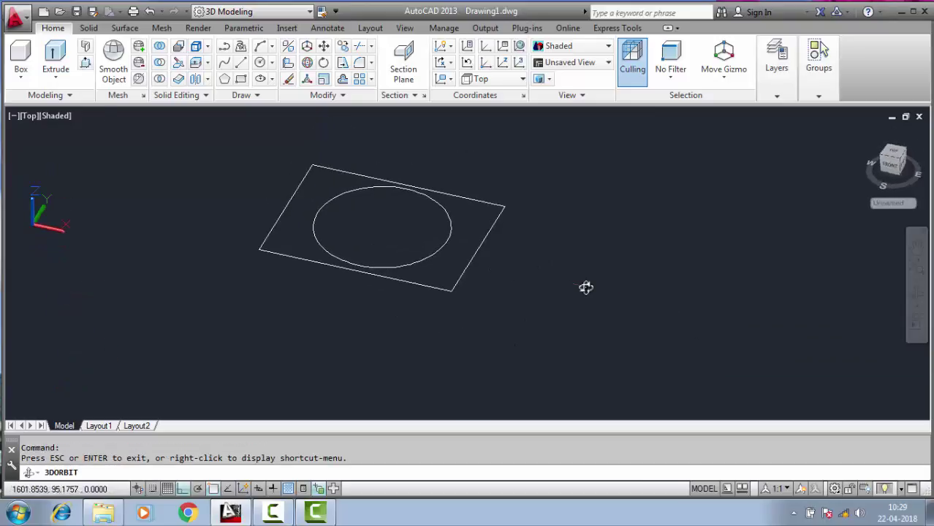
pyautogui.scroll(-3, 268, 141)
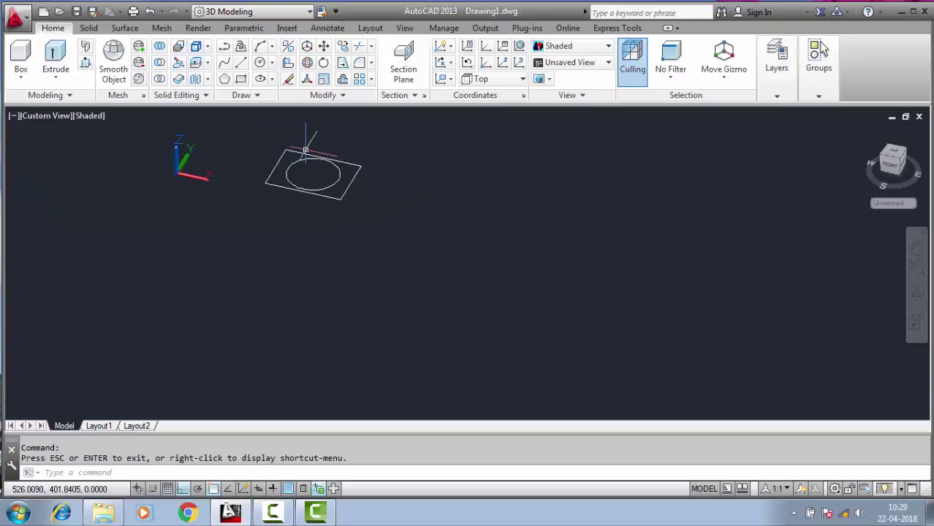
pyautogui.moveTo(308, 147)
pyautogui.mouseDown(button='middle')
pyautogui.moveTo(350, 279)
pyautogui.moveTo(332, 306)
pyautogui.mouseUp(button='middle')
pyautogui.scroll(3, 330, 306)
pyautogui.scroll(2, 331, 305)
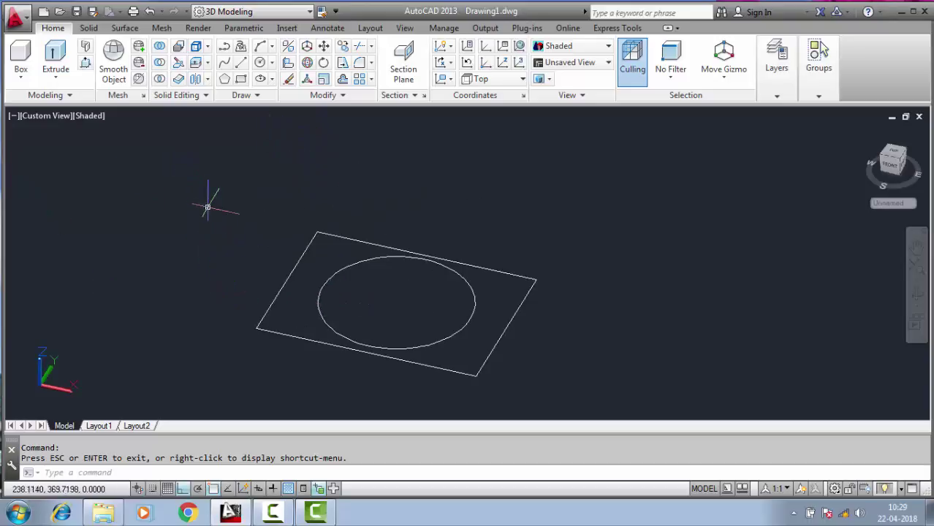
# Step: Extrude the circle upward into a tall solid cylinder
pyautogui.click(69, 75)
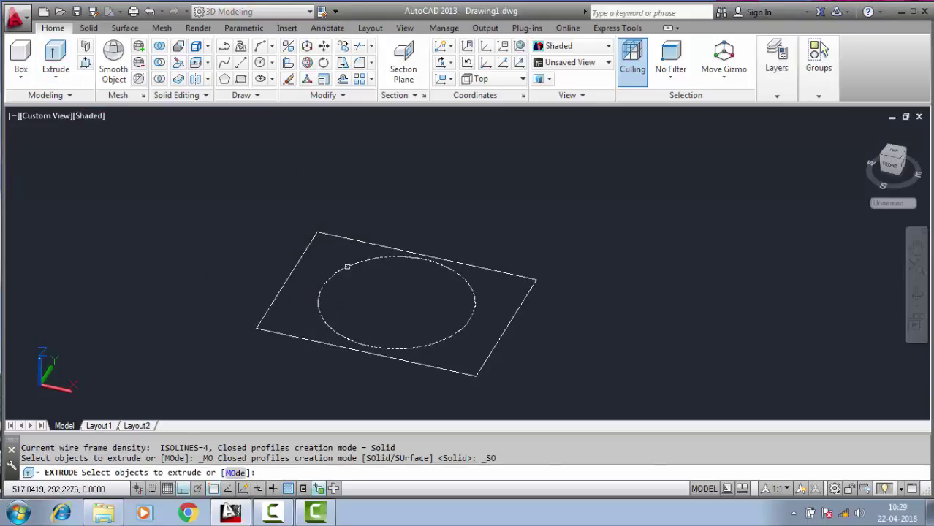
pyautogui.click(347, 266)
pyautogui.press('Return')
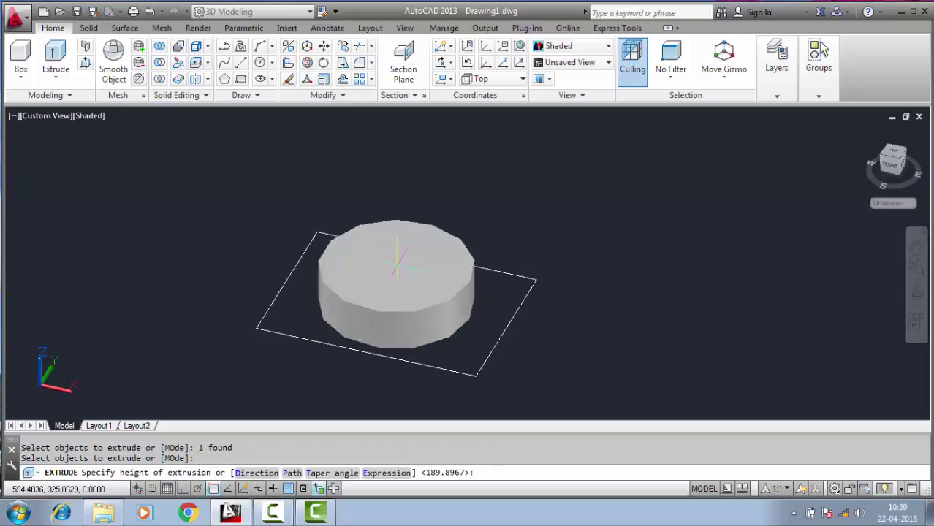
pyautogui.scroll(-5, 406, 249)
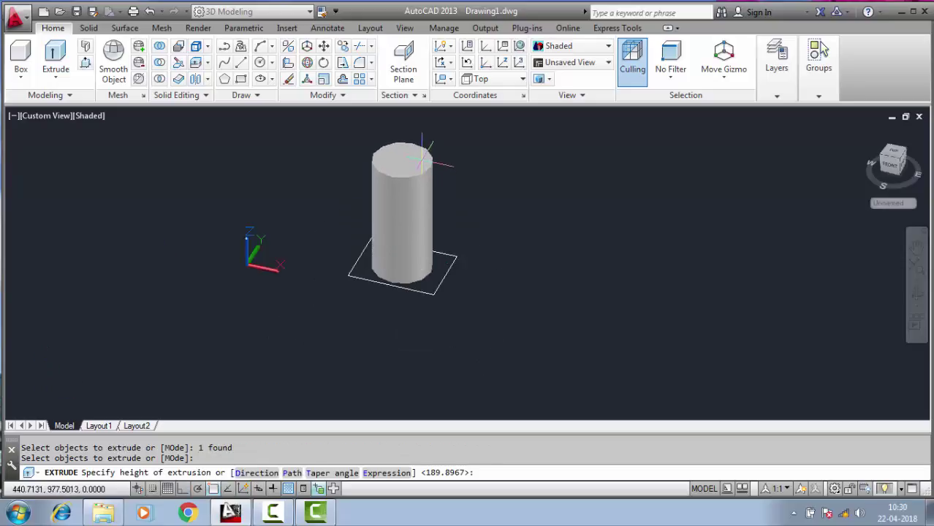
pyautogui.click(420, 162)
pyautogui.scroll(4, 341, 177)
pyautogui.scroll(-2, 440, 209)
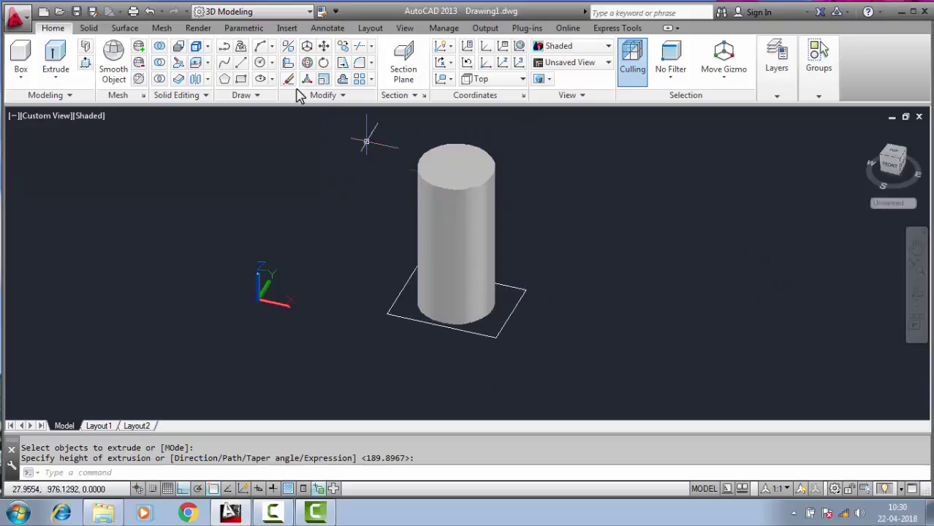
# Step: Raise the rectangle along +Z so it encircles the cylinder partway up
pyautogui.click(324, 45)
pyautogui.click(521, 298)
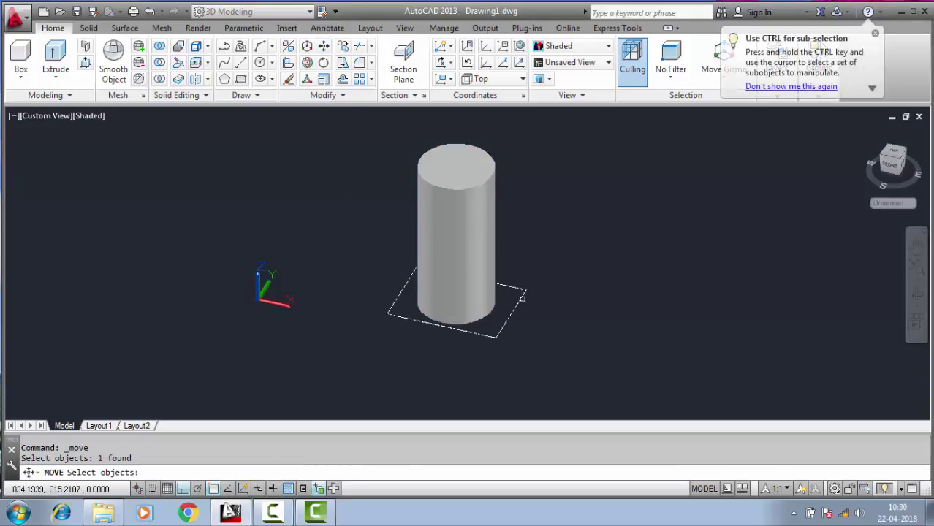
pyautogui.press('Return')
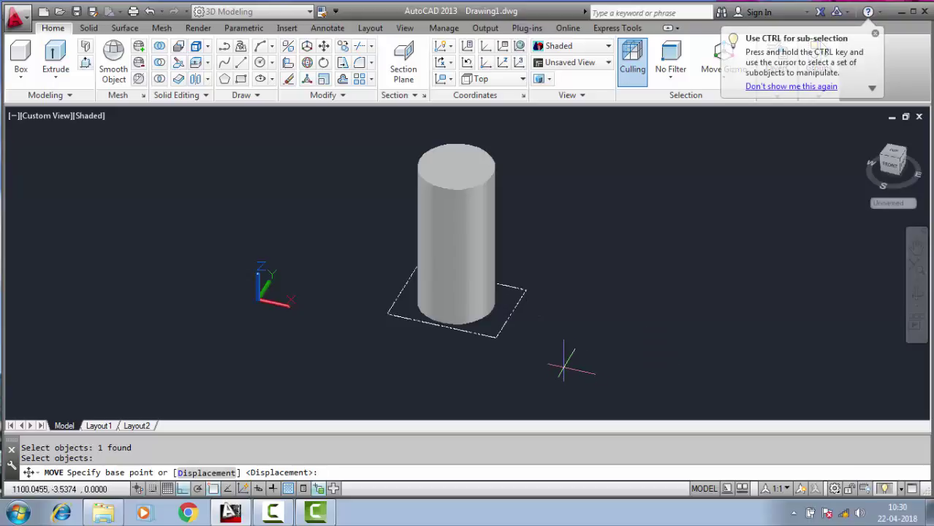
pyautogui.click(563, 361)
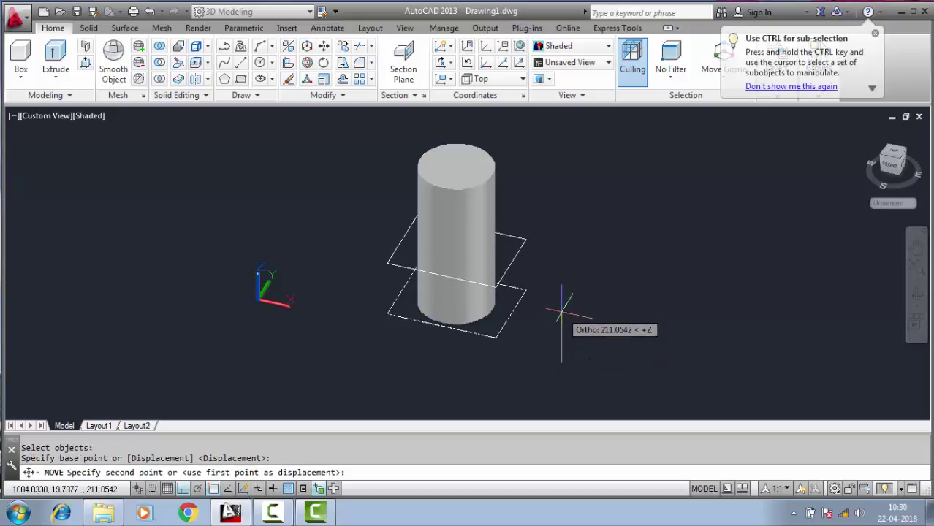
pyautogui.click(561, 313)
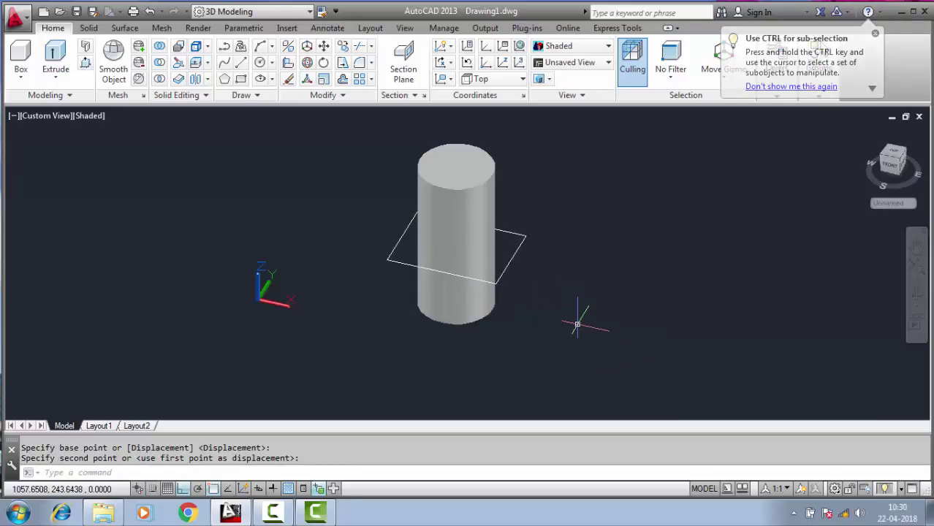
pyautogui.click(919, 294)
# Step: Orbit the model to view the cylinder and rectangle from the side
pyautogui.moveTo(531, 328)
pyautogui.mouseDown()
pyautogui.moveTo(588, 286)
pyautogui.moveTo(602, 324)
pyautogui.moveTo(723, 315)
pyautogui.moveTo(671, 315)
pyautogui.mouseUp()
pyautogui.moveTo(695, 311); pyautogui.dragTo(686, 313)
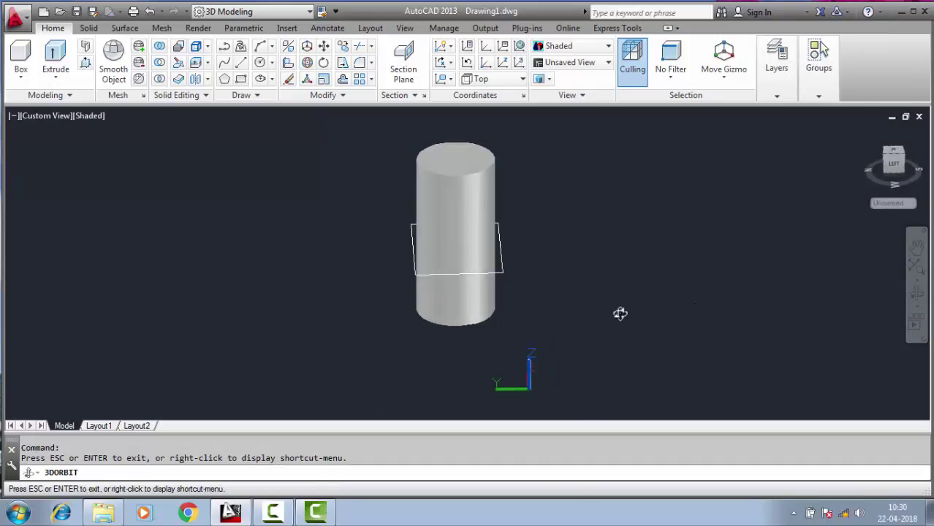
pyautogui.press('Escape')
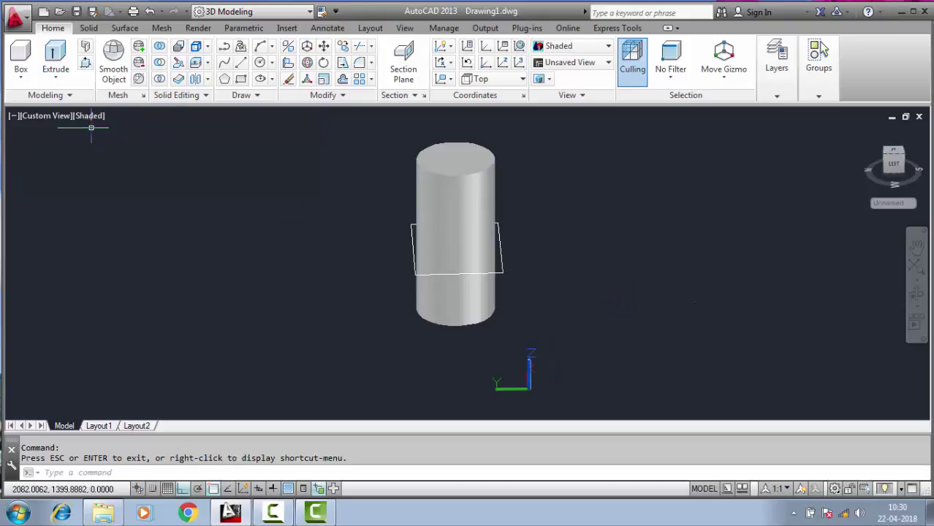
# Step: Switch the viewport to the Wireframe visual style and view the rectangle from above at an angle
pyautogui.click(86, 115)
pyautogui.click(125, 274)
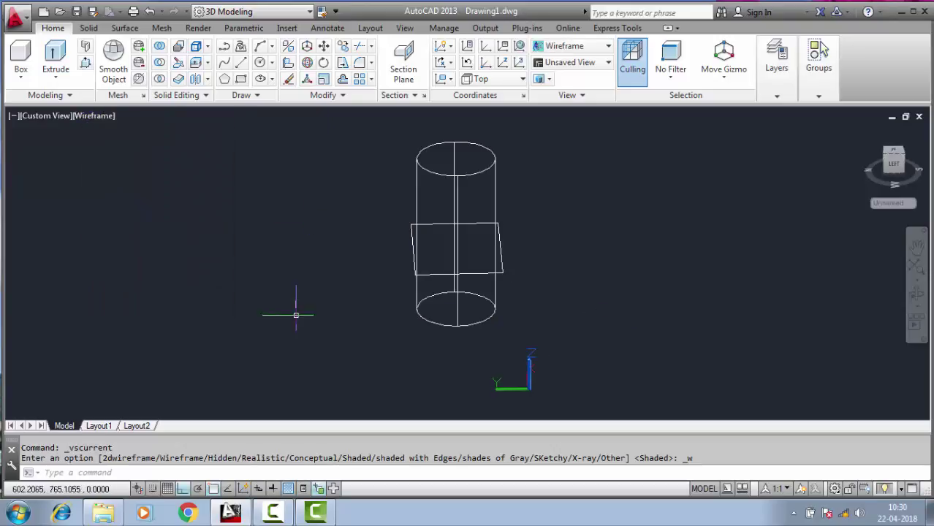
pyautogui.moveTo(293, 350)
pyautogui.mouseDown(button='middle')
pyautogui.moveTo(302, 338)
pyautogui.moveTo(310, 351)
pyautogui.mouseUp(button='middle')
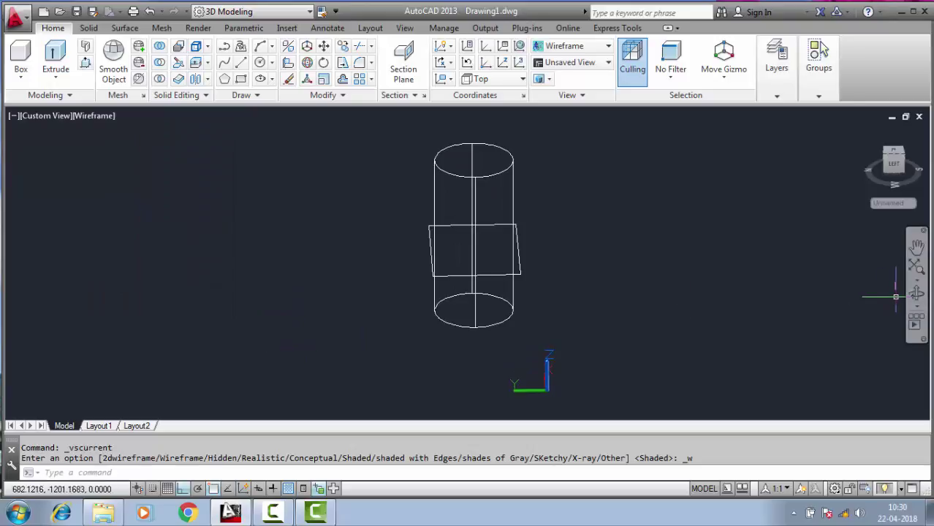
pyautogui.click(922, 300)
pyautogui.moveTo(510, 315); pyautogui.dragTo(546, 308)
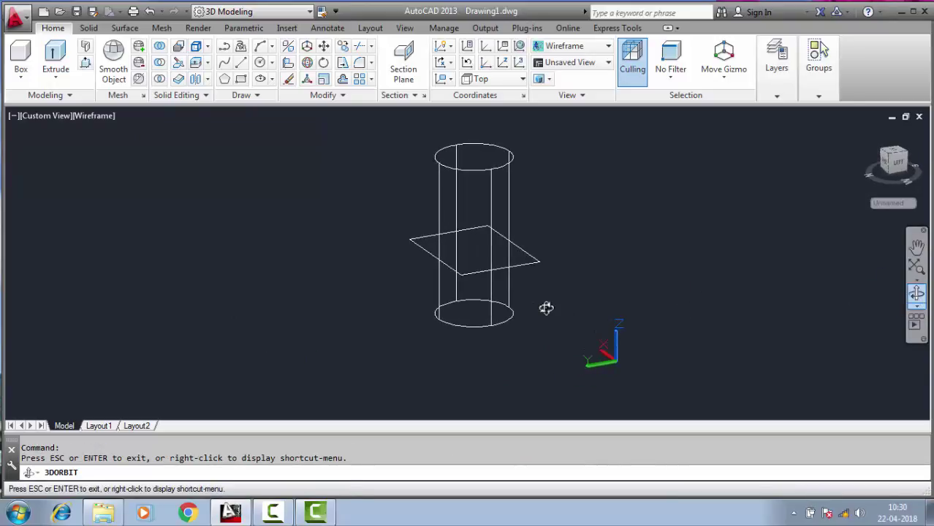
pyautogui.press('Escape')
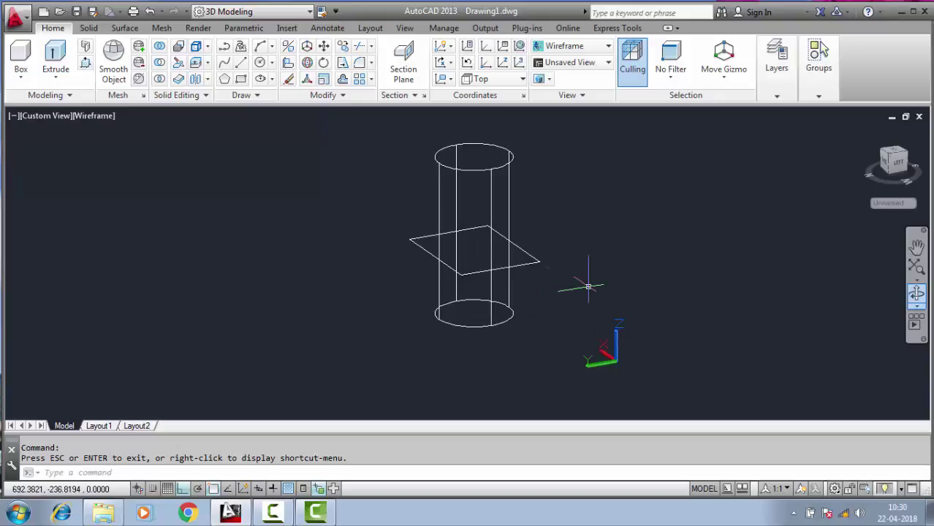
# Step: Slice the cylinder with an XY plane through the rectangle's corner, keeping both pieces
pyautogui.click(177, 66)
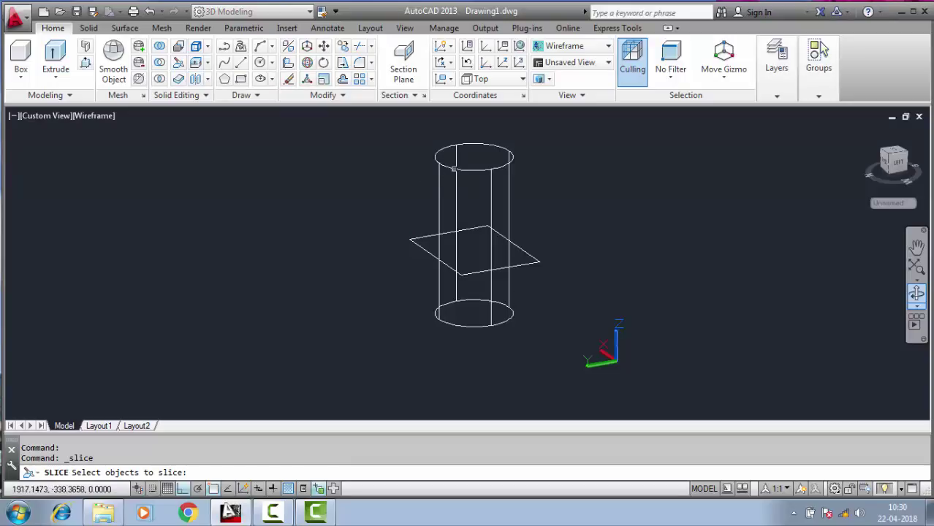
pyautogui.click(453, 169)
pyautogui.press('Return')
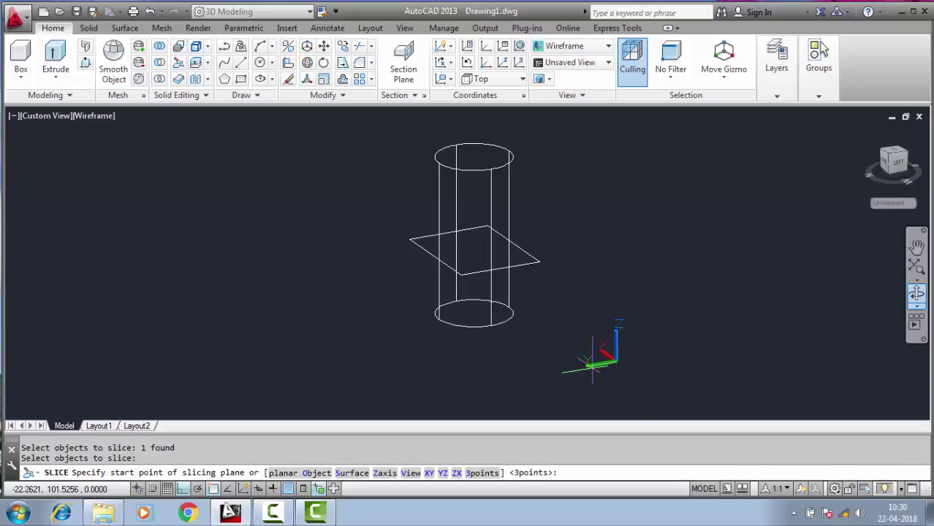
pyautogui.click(432, 475)
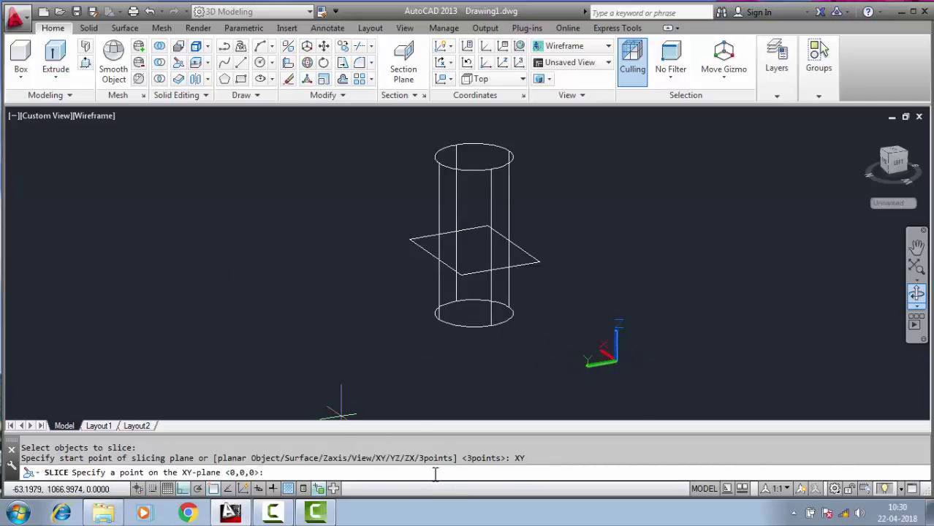
pyautogui.click(409, 239)
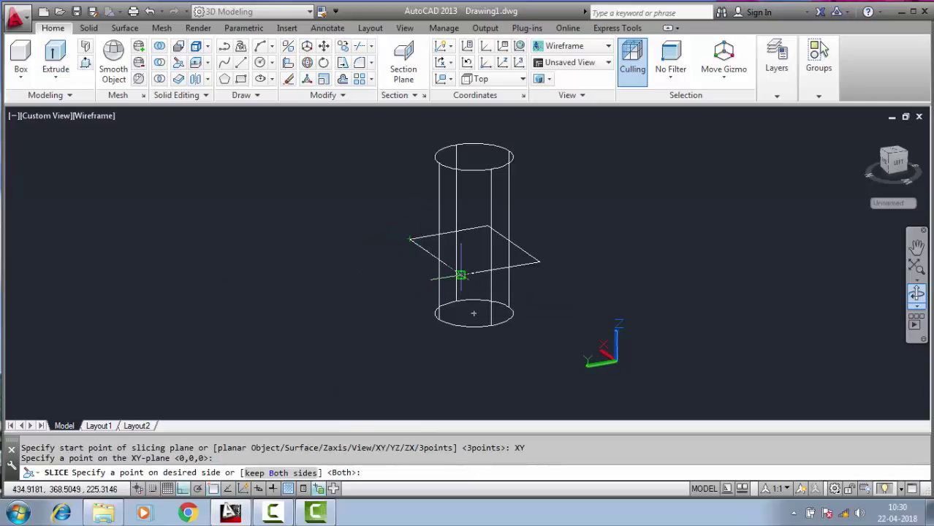
pyautogui.click(460, 275)
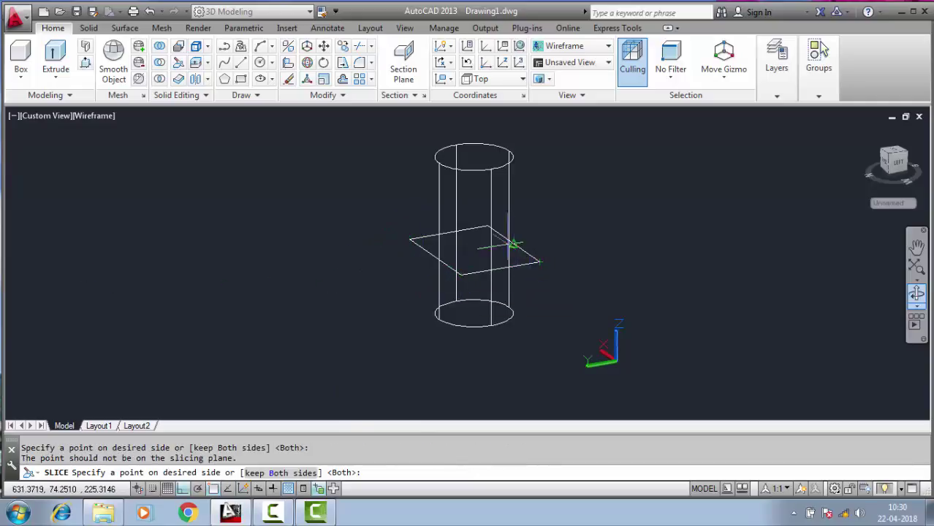
pyautogui.scroll(5, 488, 225)
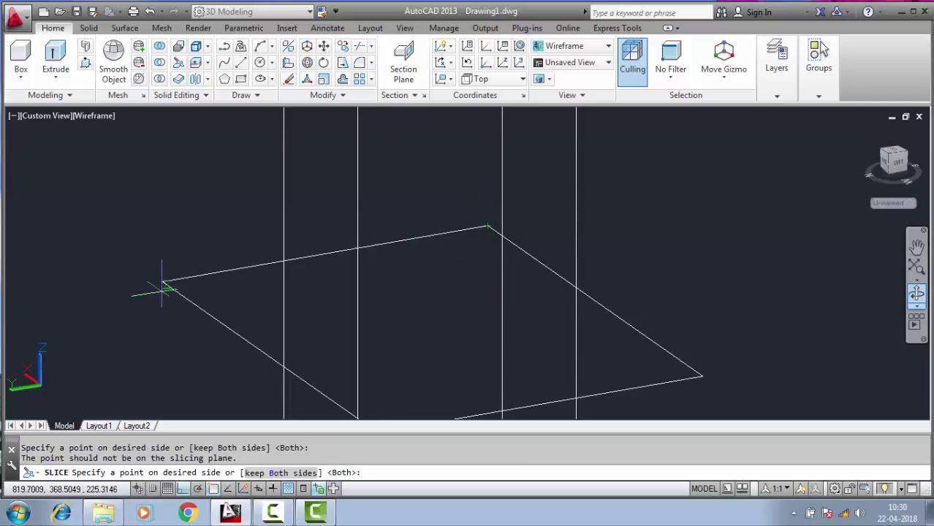
pyautogui.scroll(-5, 199, 248)
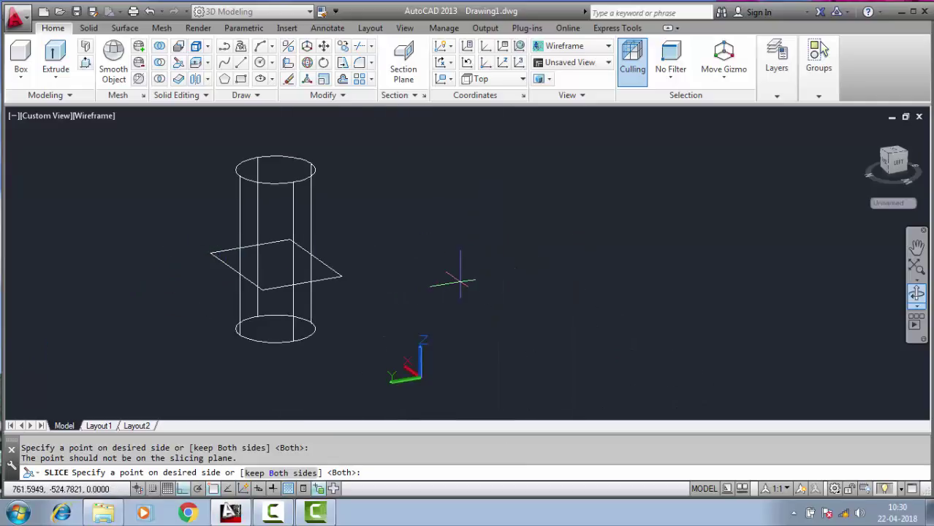
pyautogui.press('Return')
pyautogui.scroll(-2, 459, 282)
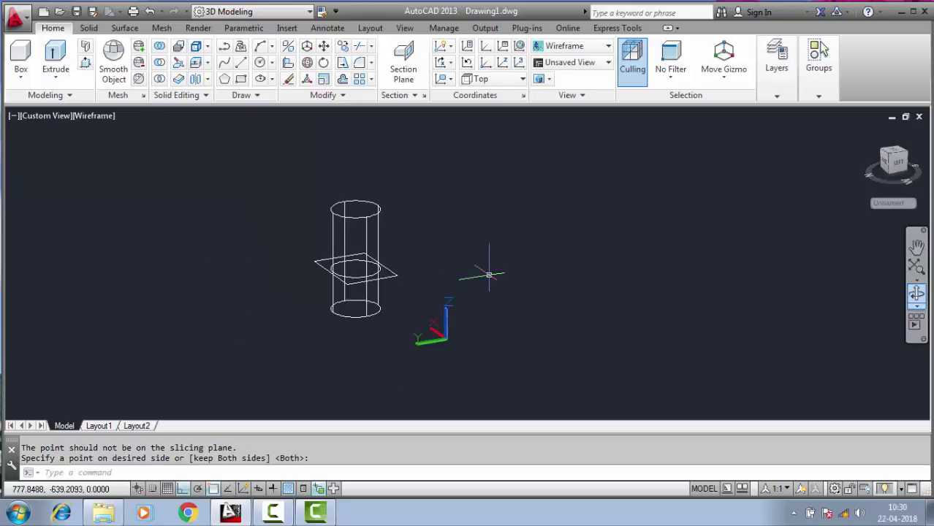
# Step: Return the viewport to the Shaded visual style and orbit around the sliced cylinder
pyautogui.click(102, 117)
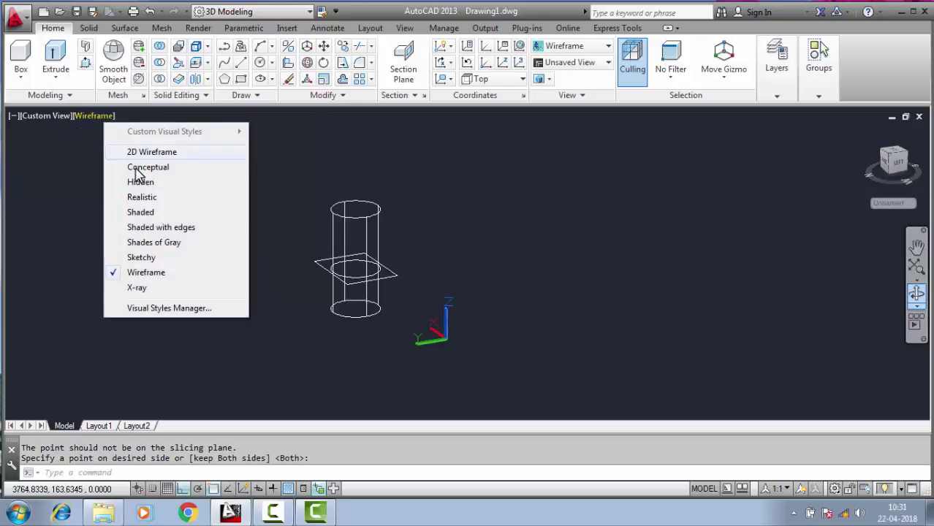
pyautogui.click(146, 212)
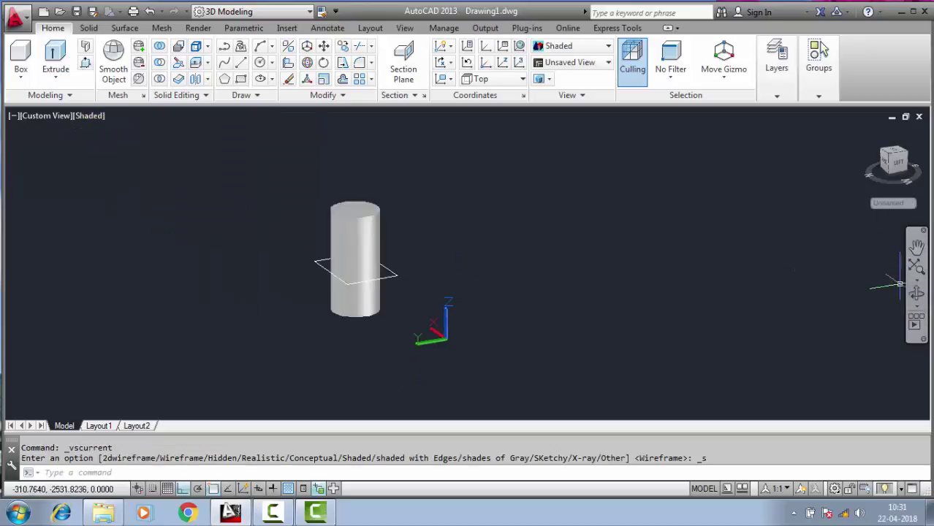
pyautogui.click(912, 298)
pyautogui.moveTo(461, 261)
pyautogui.mouseDown()
pyautogui.moveTo(371, 346)
pyautogui.moveTo(467, 298)
pyautogui.moveTo(474, 277)
pyautogui.mouseUp()
pyautogui.press('Escape')
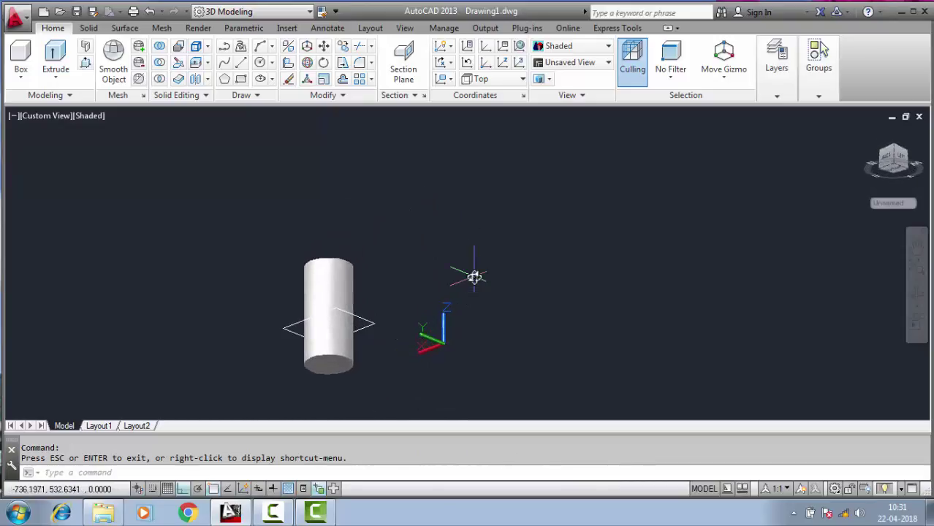
pyautogui.scroll(3, 252, 360)
pyautogui.scroll(-2, 251, 360)
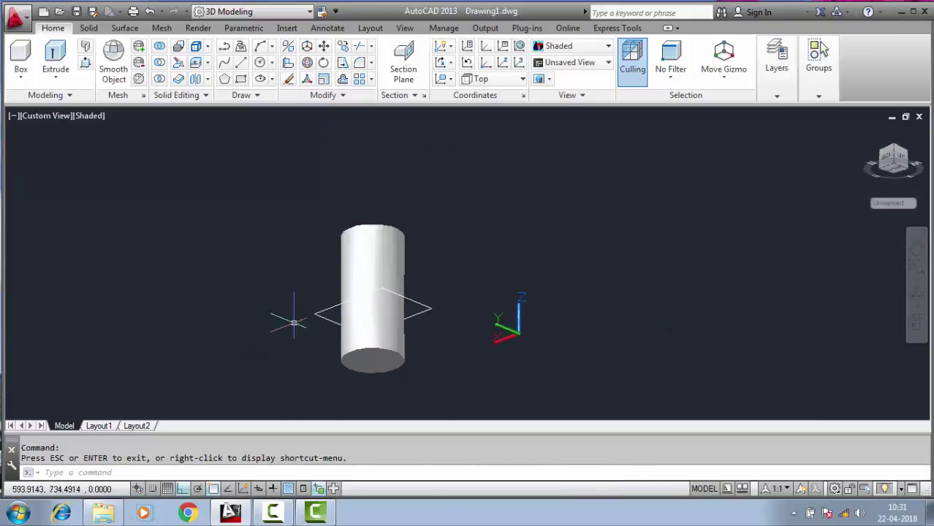
# Step: Move the upper cylinder piece upward to open a gap, viewing both pieces from a new angle
pyautogui.click(325, 81)
pyautogui.click(372, 263)
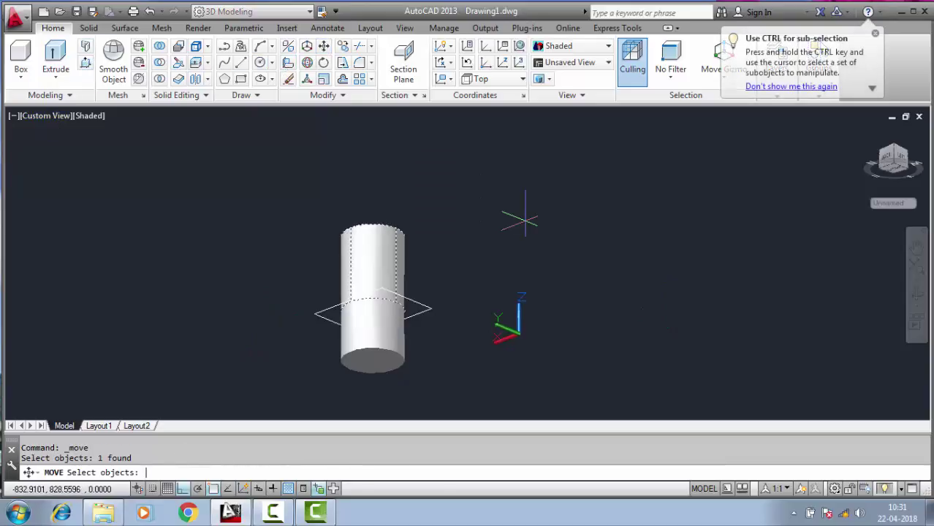
pyautogui.press('Return')
pyautogui.click(473, 260)
pyautogui.click(477, 199)
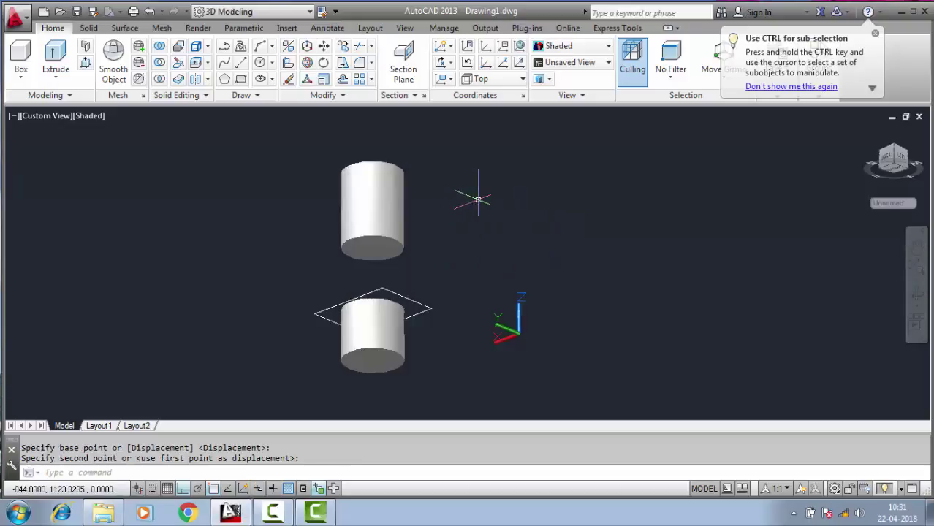
pyautogui.click(916, 294)
pyautogui.moveTo(417, 357)
pyautogui.mouseDown()
pyautogui.moveTo(469, 294)
pyautogui.moveTo(388, 356)
pyautogui.moveTo(415, 248)
pyautogui.moveTo(503, 338)
pyautogui.moveTo(454, 391)
pyautogui.moveTo(425, 248)
pyautogui.moveTo(521, 317)
pyautogui.moveTo(371, 271)
pyautogui.moveTo(320, 195)
pyautogui.moveTo(448, 337)
pyautogui.moveTo(423, 288)
pyautogui.moveTo(390, 279)
pyautogui.mouseUp()
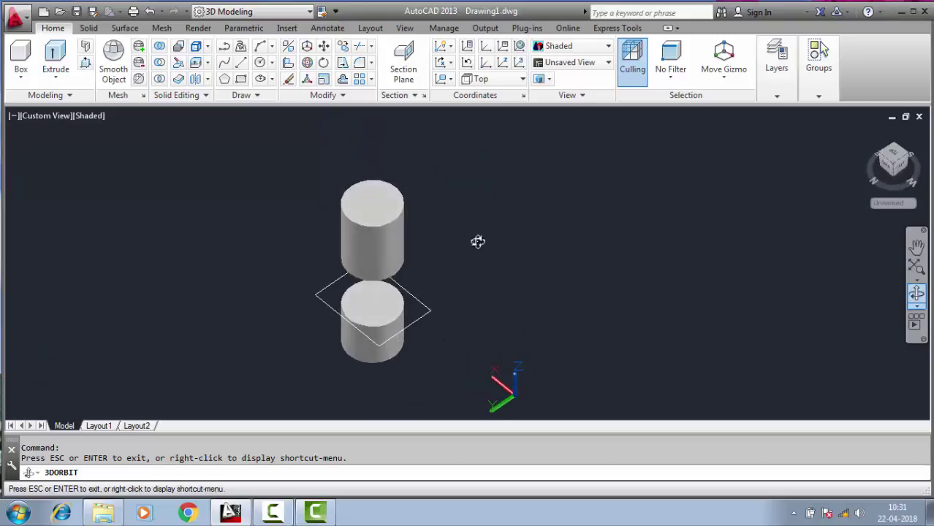
pyautogui.moveTo(477, 242)
pyautogui.mouseDown()
pyautogui.moveTo(396, 223)
pyautogui.moveTo(386, 246)
pyautogui.moveTo(419, 337)
pyautogui.moveTo(335, 274)
pyautogui.moveTo(305, 190)
pyautogui.mouseUp()
pyautogui.moveTo(351, 387)
pyautogui.mouseDown()
pyautogui.moveTo(365, 330)
pyautogui.moveTo(519, 332)
pyautogui.moveTo(445, 345)
pyautogui.moveTo(440, 371)
pyautogui.moveTo(445, 354)
pyautogui.mouseUp()
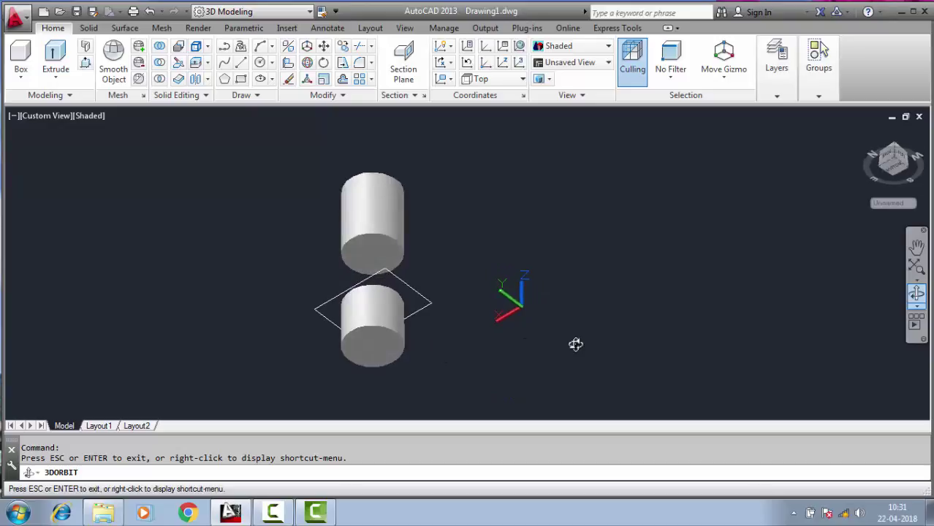
pyautogui.press('Escape')
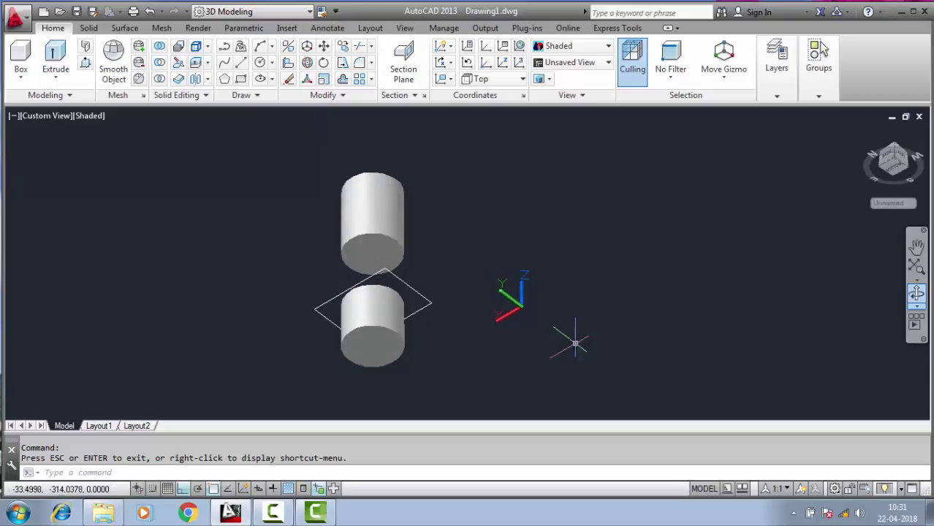